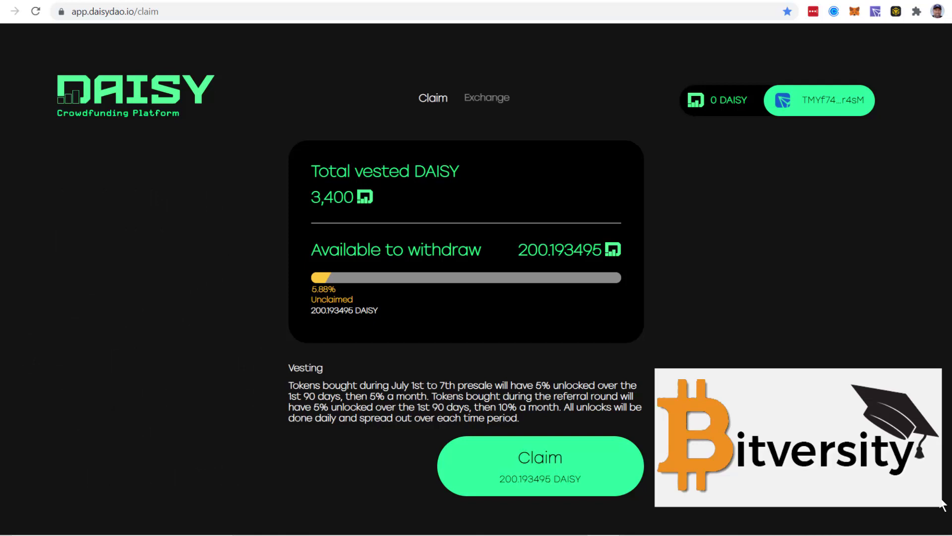
Step: Select Binance Smart Chain Mainnet as MetaMask's active network
{"action": "left_click", "coordinate": [942, 503]}
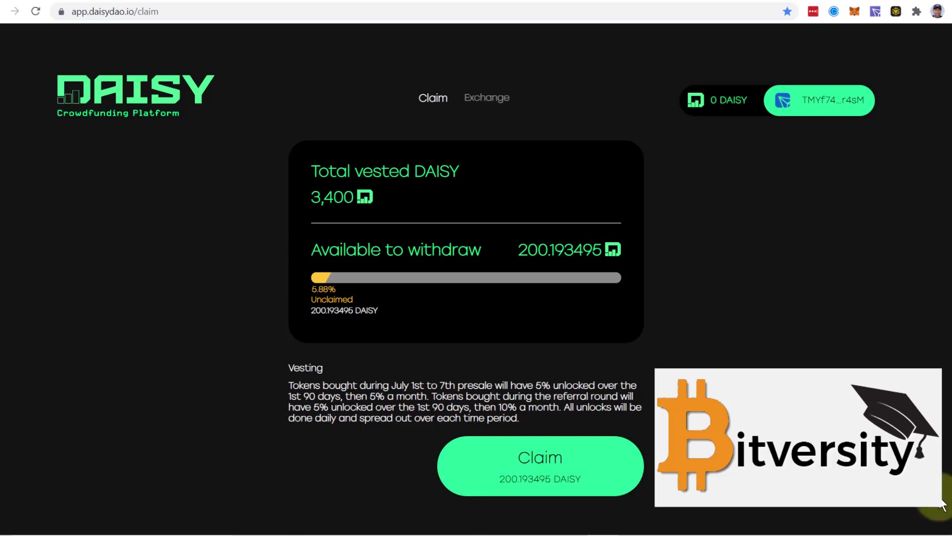
{"action": "left_click", "coordinate": [853, 12]}
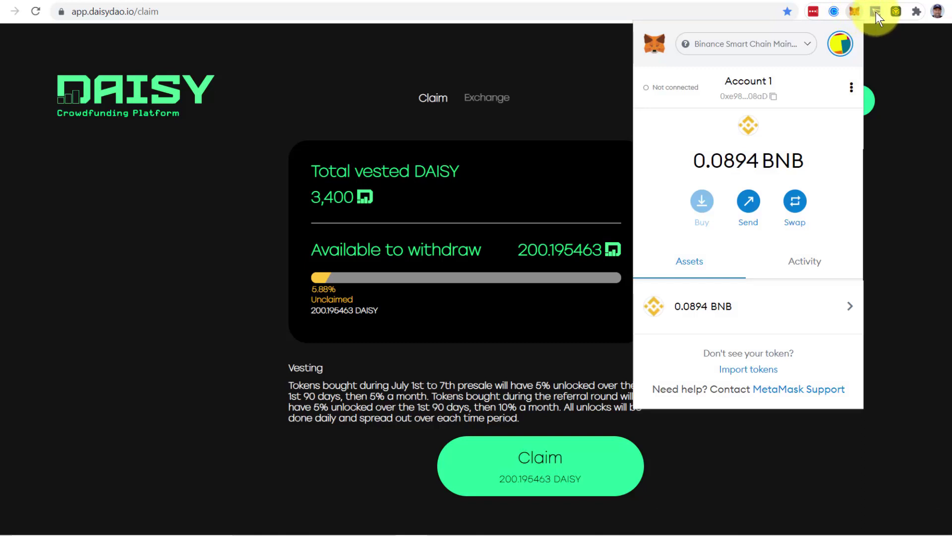
{"action": "left_click", "coordinate": [915, 182]}
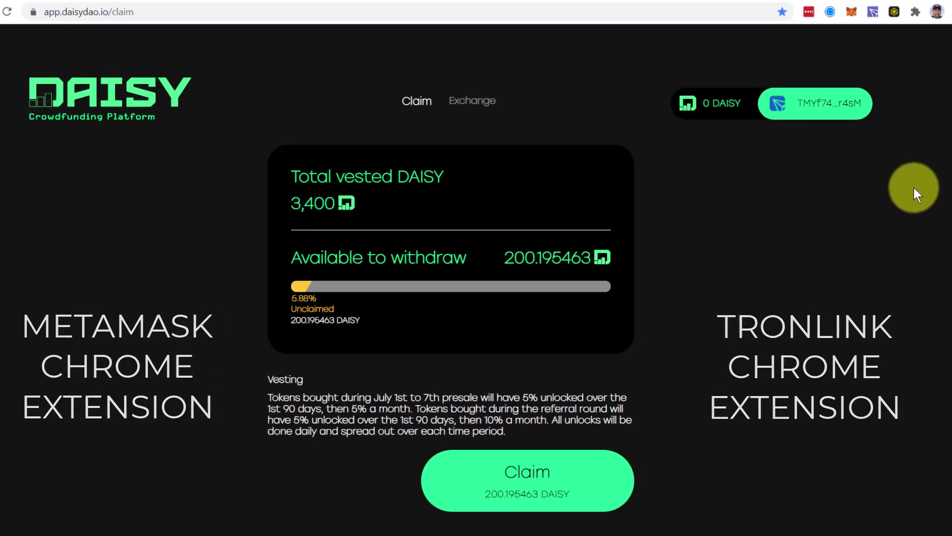
{"action": "left_click", "coordinate": [854, 11]}
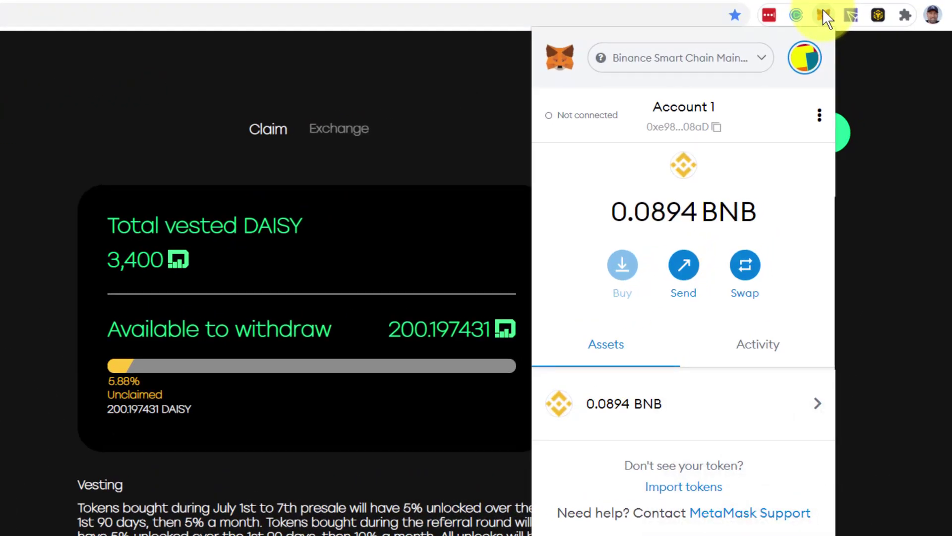
{"action": "left_click", "coordinate": [725, 67]}
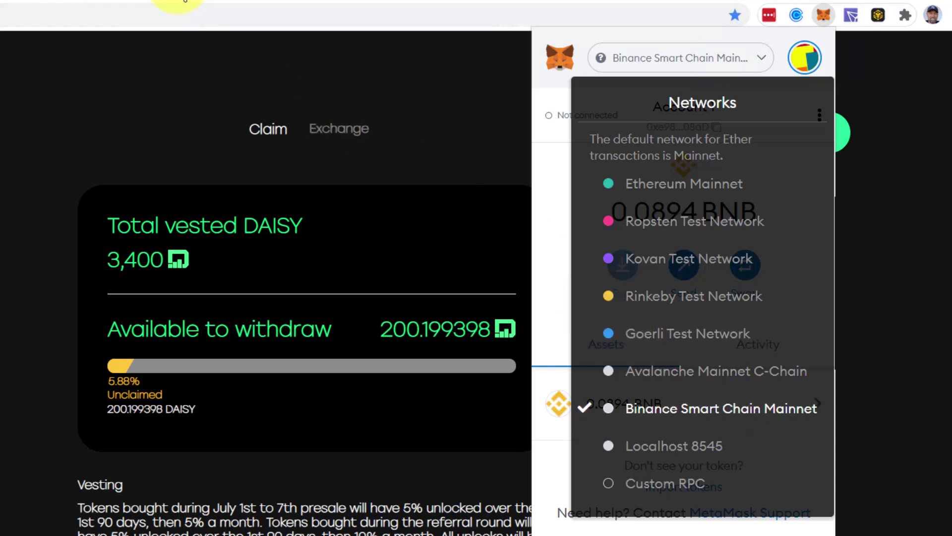
{"action": "left_click", "coordinate": [185, 1]}
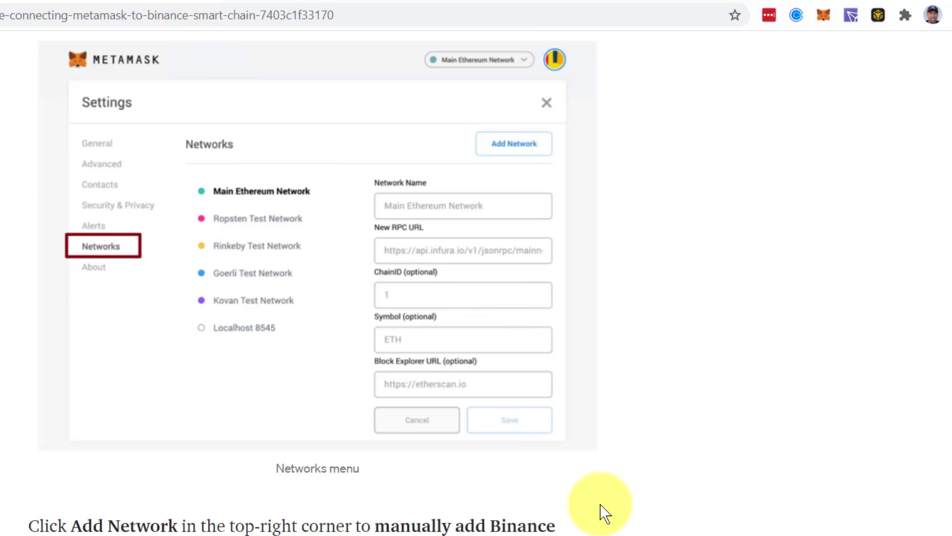
{"action": "scroll", "coordinate": [601, 511], "scroll_direction": "down", "scroll_amount": 5}
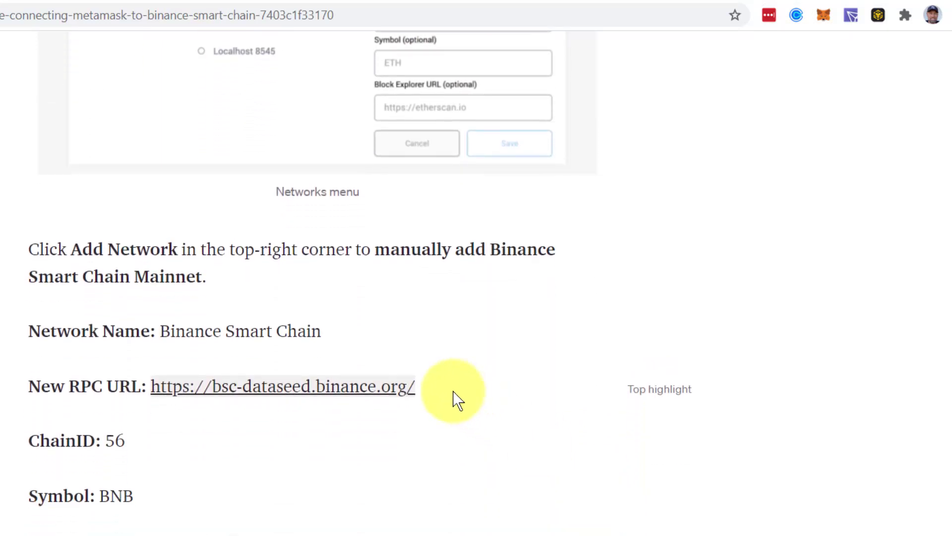
{"action": "left_click_drag", "start_coordinate": [440, 389], "coordinate": [153, 383]}
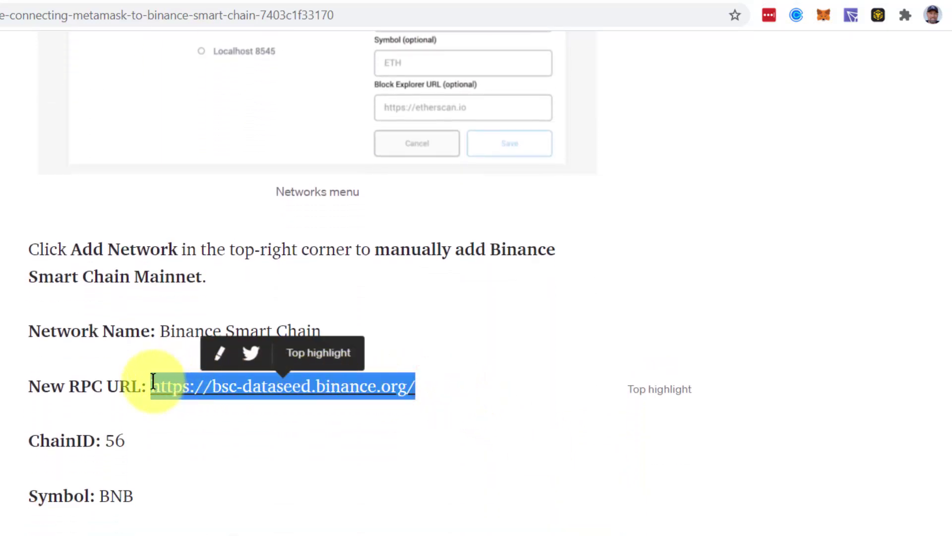
{"action": "key", "text": "ctrl+c"}
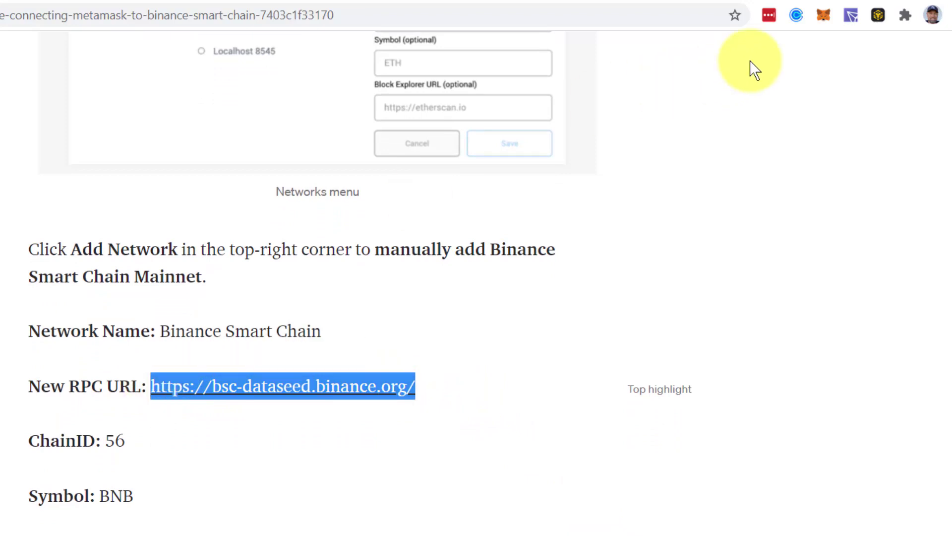
Step: Go to MetaMask Settings > Networks to view the saved networks, including Binance Smart Chain Mainnet
{"action": "left_click", "coordinate": [823, 17]}
{"action": "left_click", "coordinate": [806, 59]}
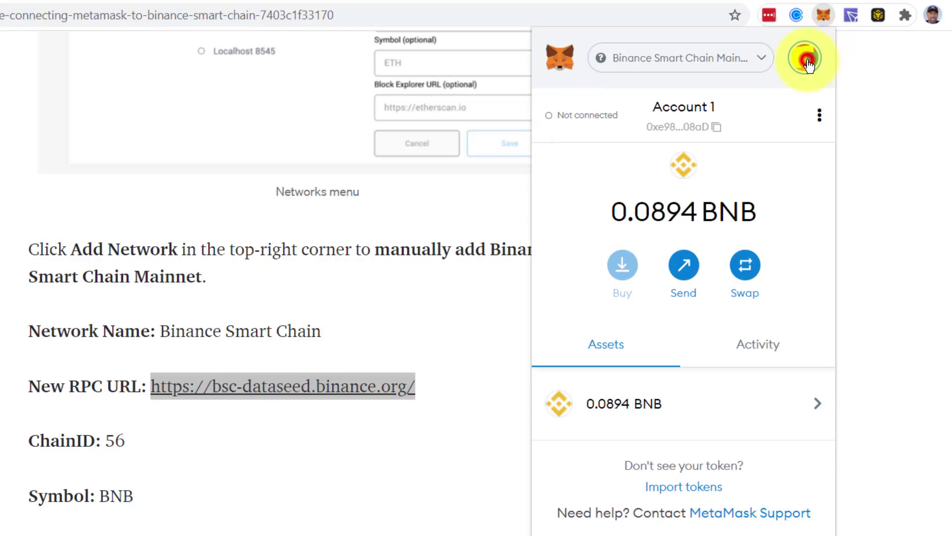
{"action": "left_click", "coordinate": [637, 435]}
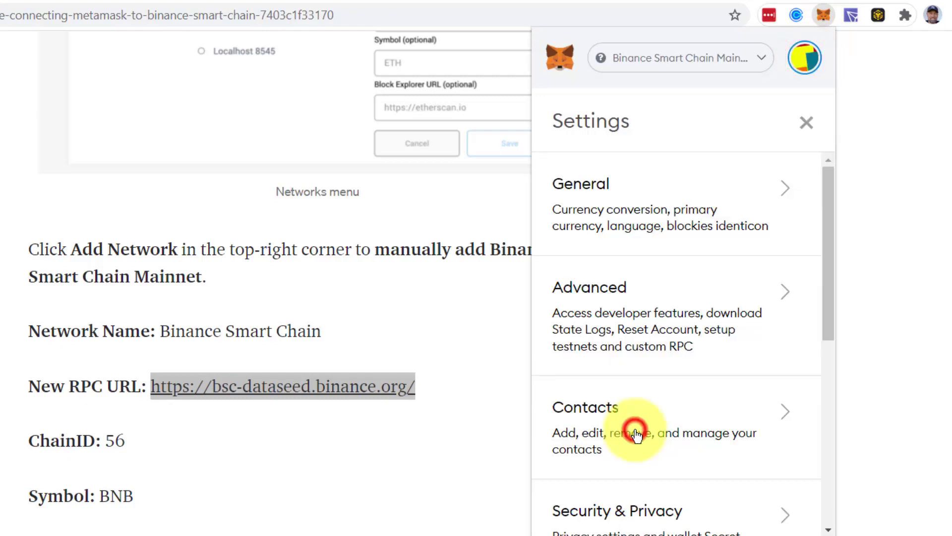
{"action": "scroll", "coordinate": [638, 435], "scroll_direction": "down", "scroll_amount": 5}
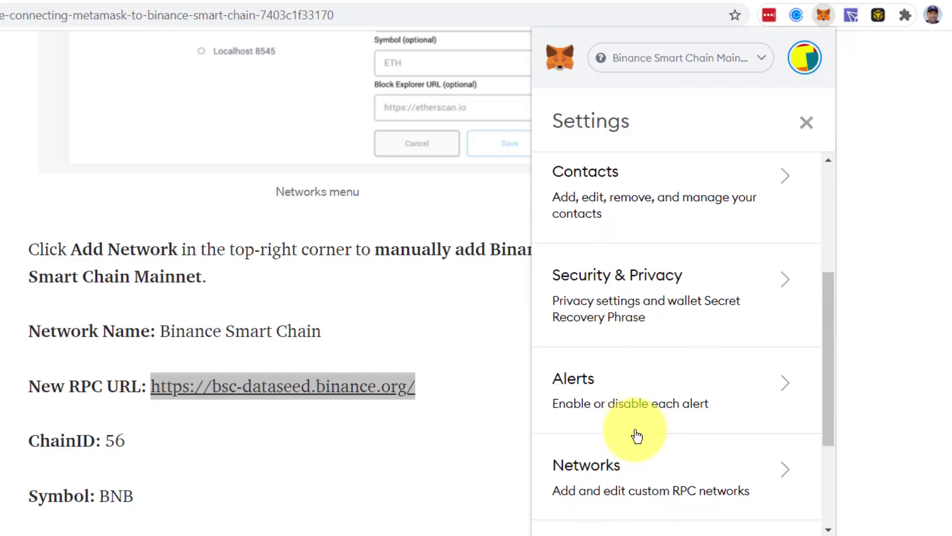
{"action": "left_click", "coordinate": [675, 387]}
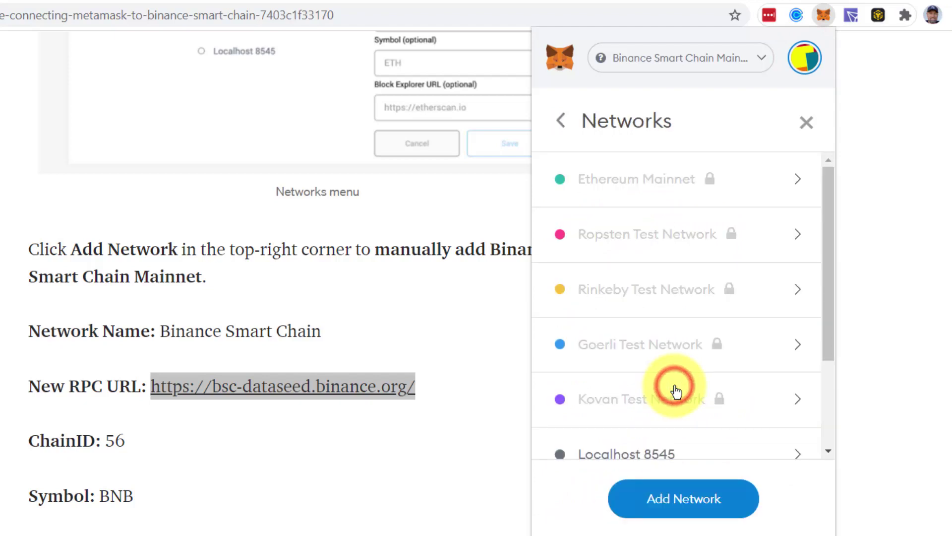
{"action": "scroll", "coordinate": [677, 392], "scroll_direction": "down", "scroll_amount": 3}
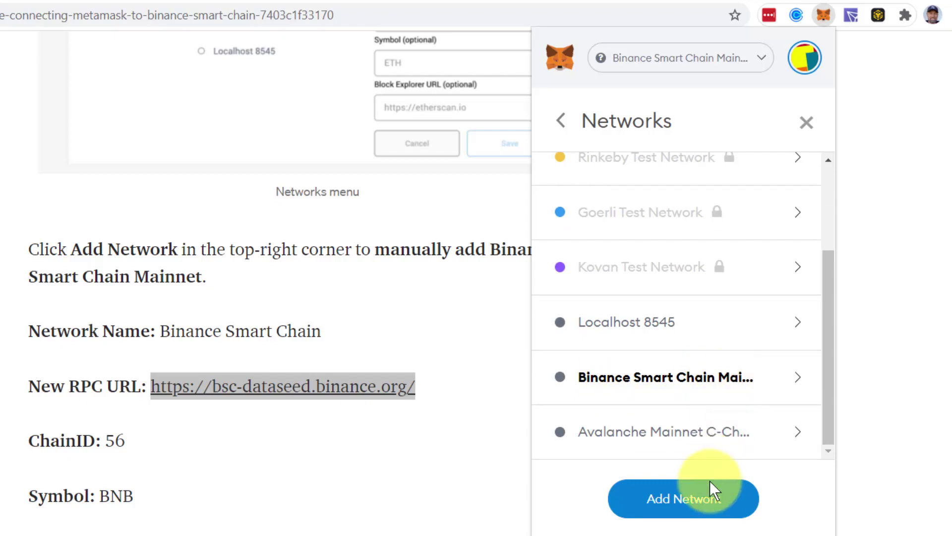
{"action": "left_click", "coordinate": [688, 507]}
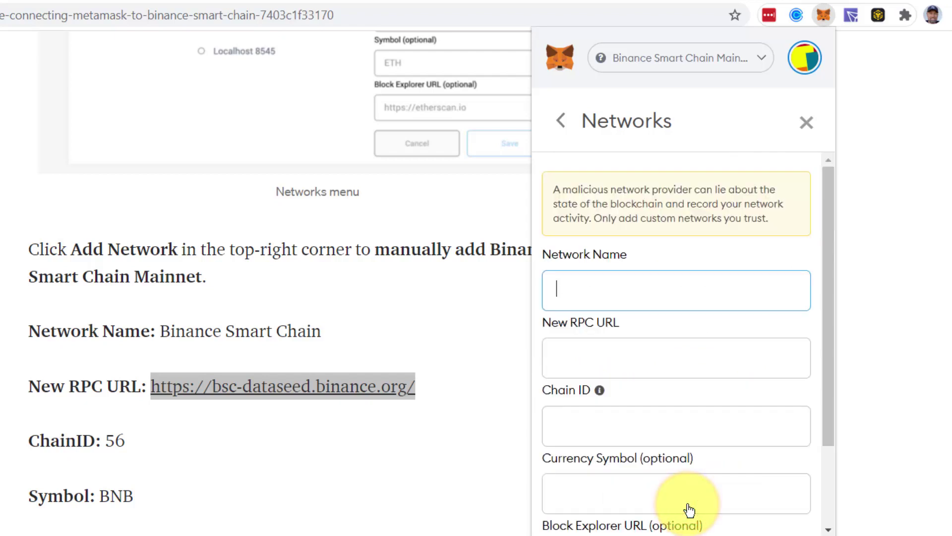
{"action": "type", "text": "BSC"}
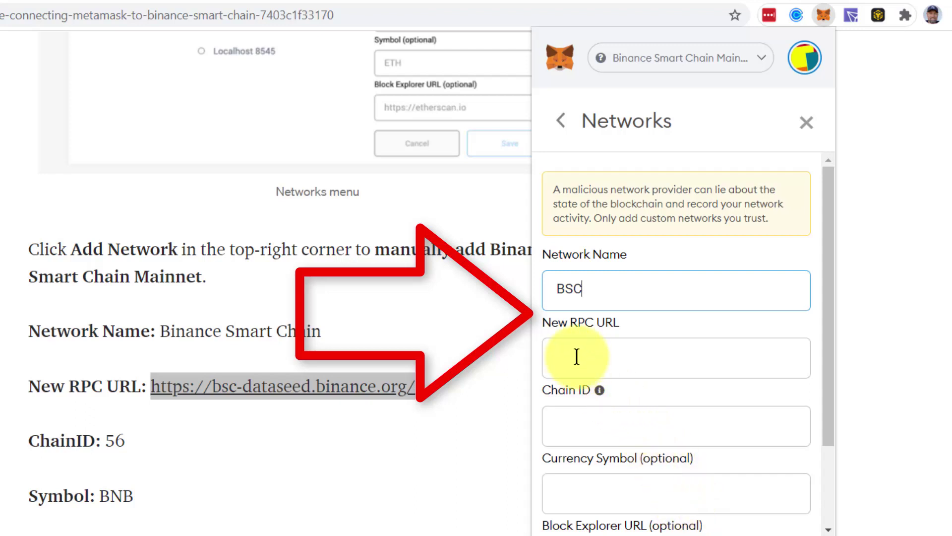
{"action": "left_click", "coordinate": [576, 356]}
{"action": "key", "text": "ctrl+v"}
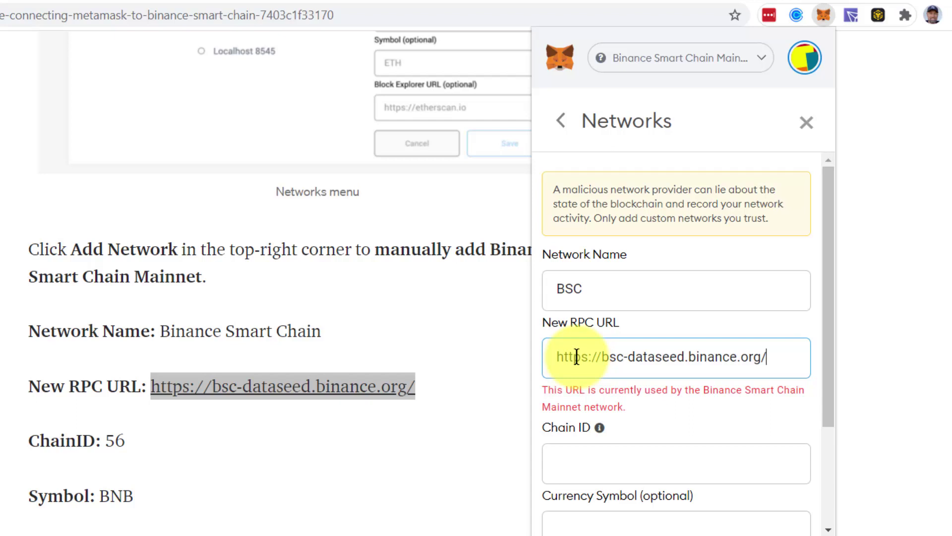
{"action": "left_click", "coordinate": [578, 459]}
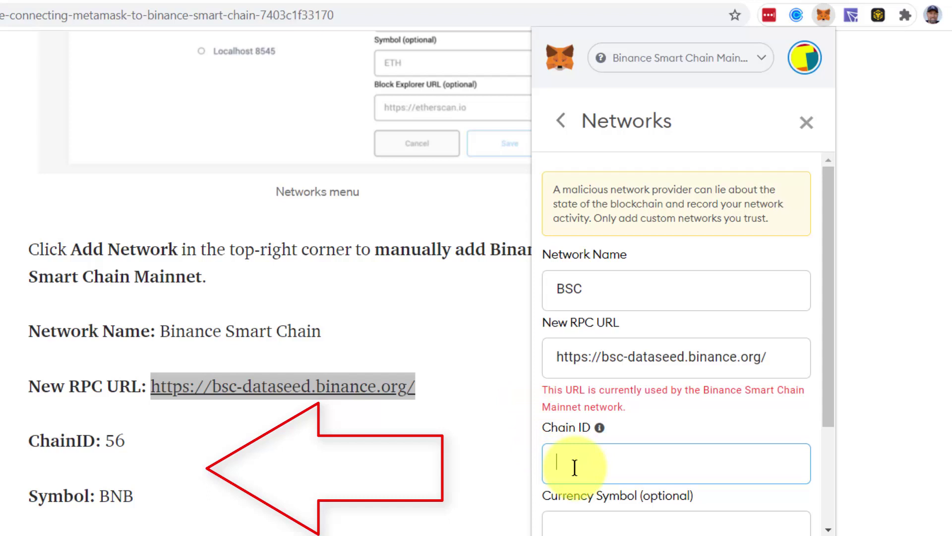
{"action": "type", "text": "56"}
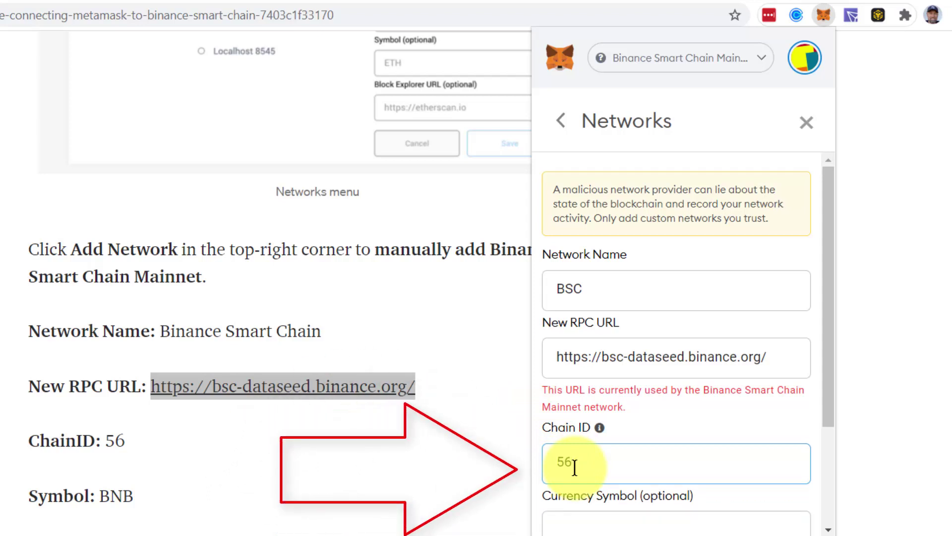
{"action": "left_click", "coordinate": [572, 522]}
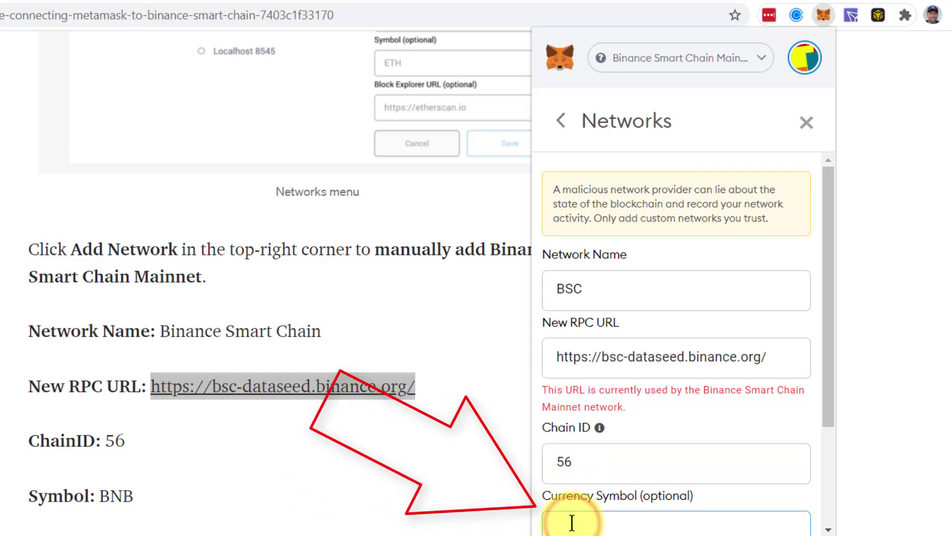
{"action": "type", "text": "BNB"}
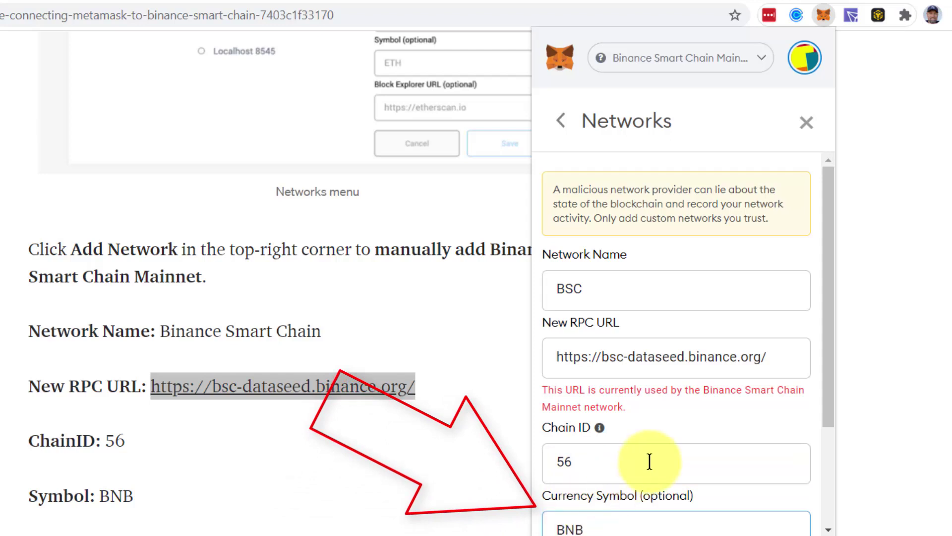
{"action": "scroll", "coordinate": [648, 459], "scroll_direction": "down", "scroll_amount": 3}
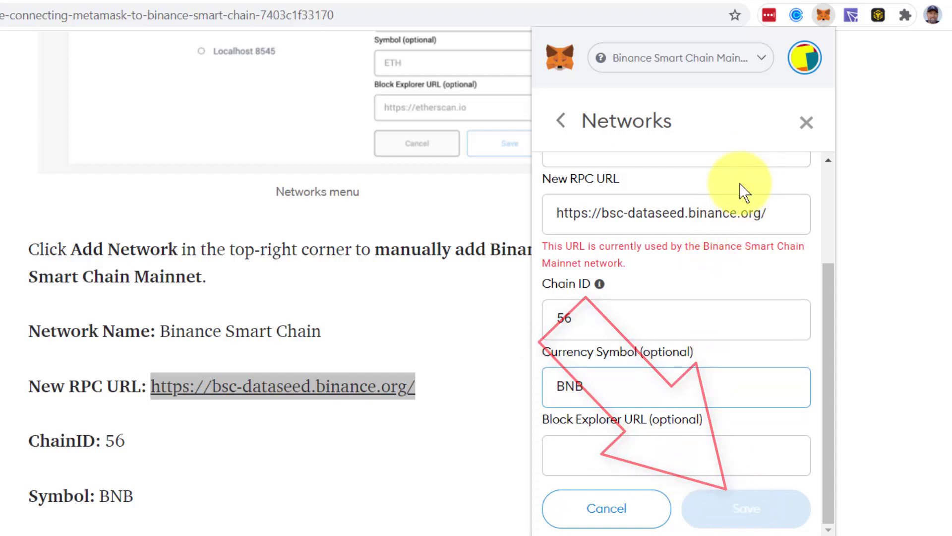
Step: Return to the MetaMask wallet home and select the LIFT (MetaMask) contract address in Notepad
{"action": "left_click", "coordinate": [806, 123]}
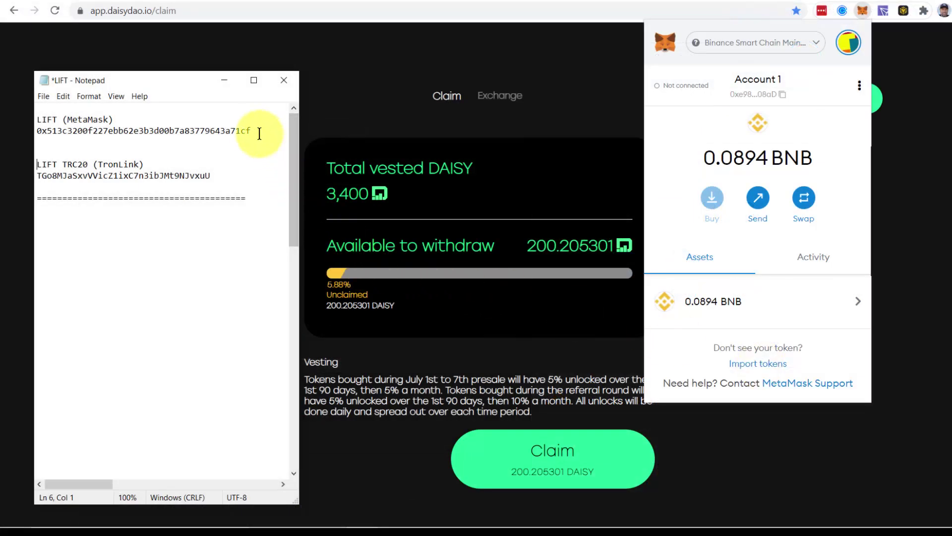
{"action": "left_click", "coordinate": [254, 131]}
{"action": "left_click", "coordinate": [63, 154]}
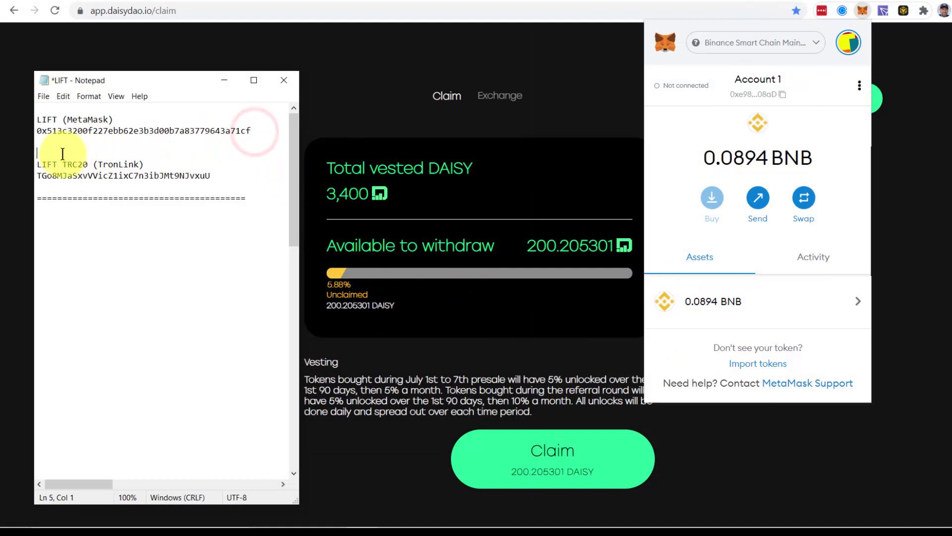
{"action": "double_click", "coordinate": [34, 133]}
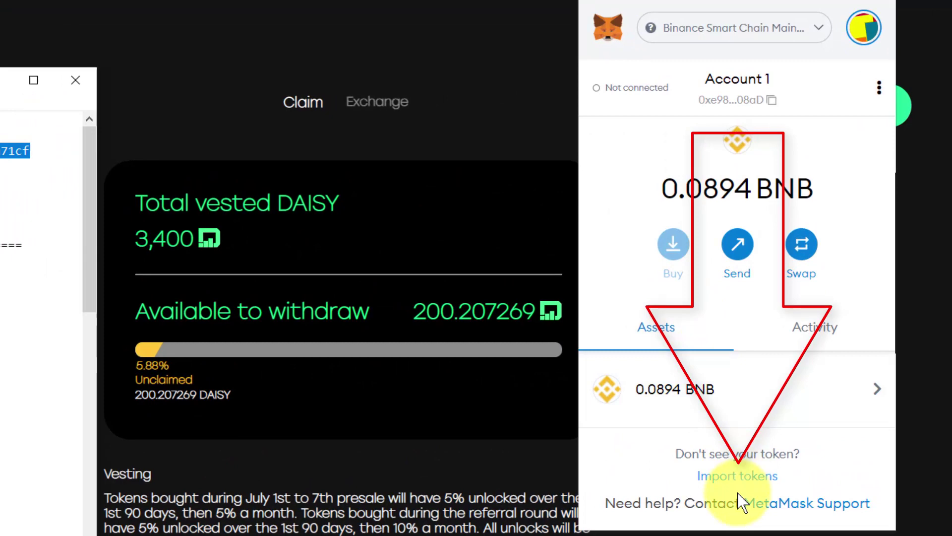
Step: Import LIFT as a custom token in MetaMask using the pasted contract address
{"action": "left_click", "coordinate": [730, 485]}
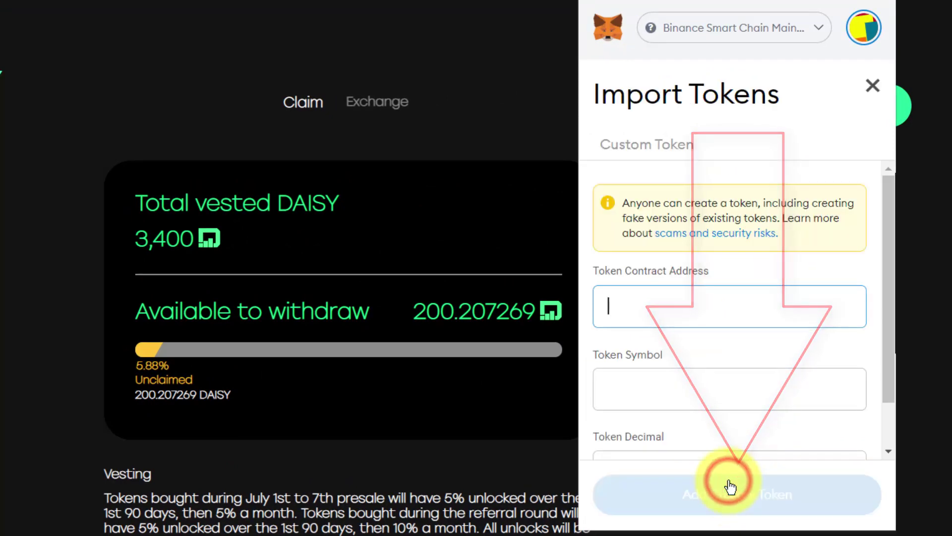
{"action": "key", "text": "ctrl+v"}
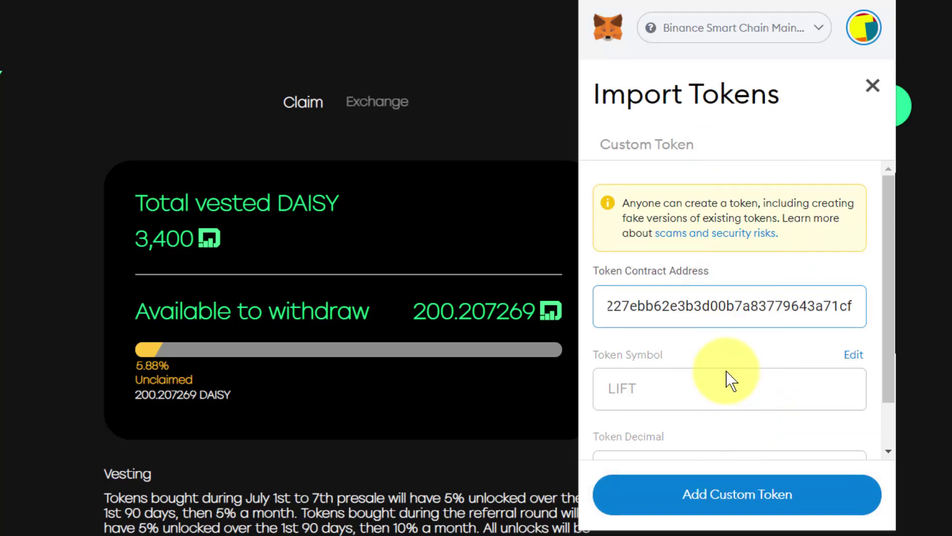
{"action": "scroll", "coordinate": [726, 371], "scroll_direction": "down", "scroll_amount": 1}
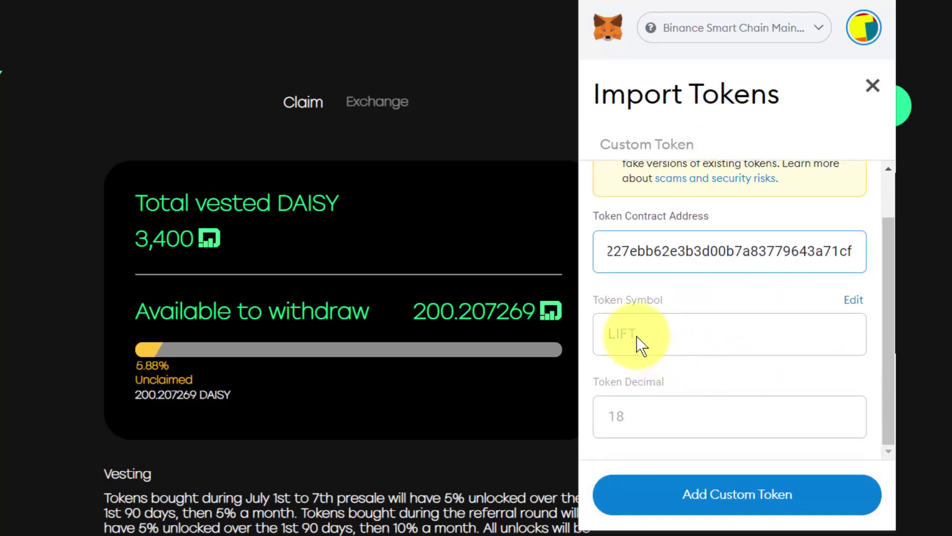
{"action": "left_click", "coordinate": [722, 493]}
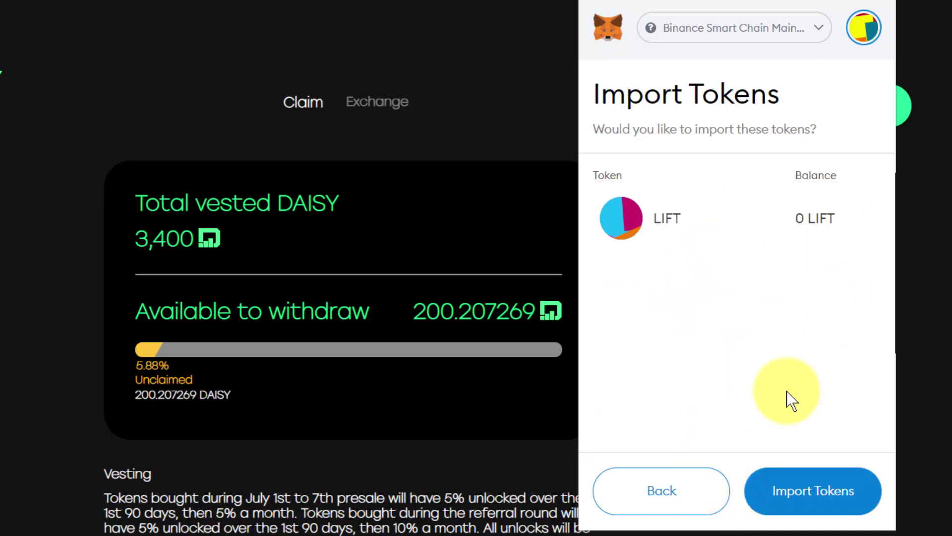
{"action": "left_click", "coordinate": [823, 494]}
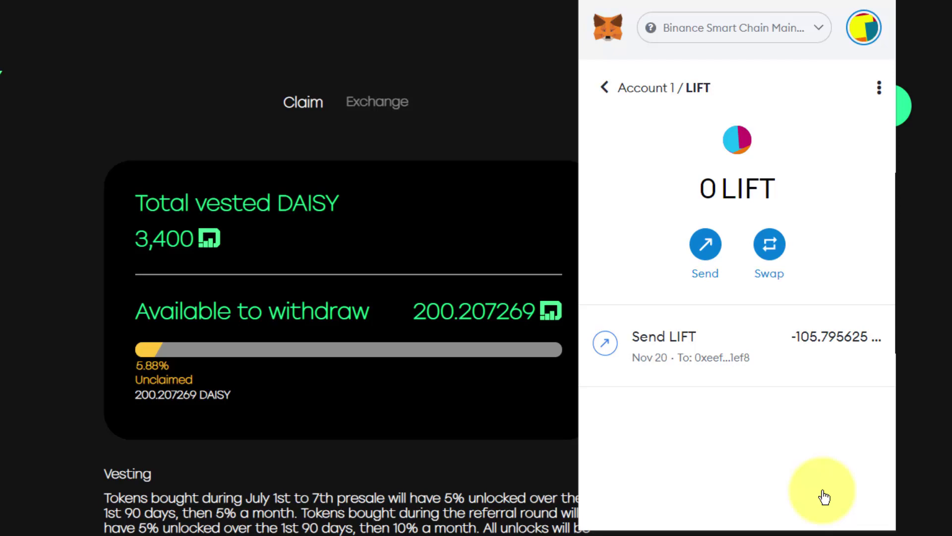
Step: Return to the account overview and copy the Account 1 address
{"action": "left_click", "coordinate": [605, 87]}
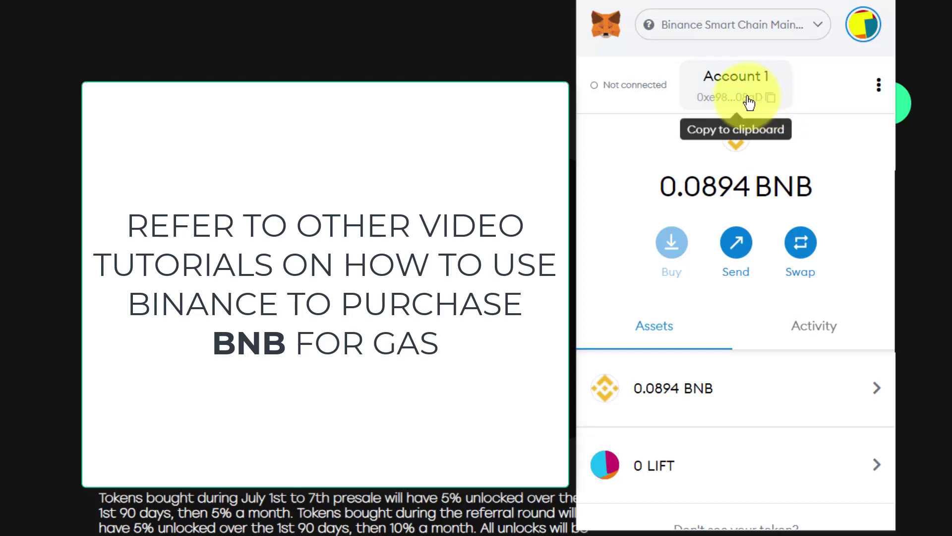
{"action": "left_click", "coordinate": [770, 98]}
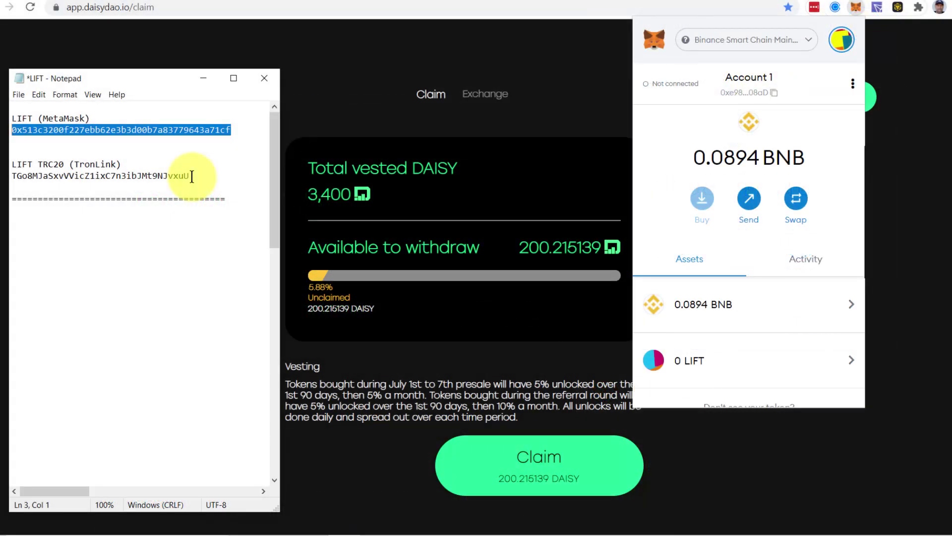
Step: Select the LIFT TRC20 (TronLink) contract address in Notepad and bring up TronLink
{"action": "left_click_drag", "start_coordinate": [192, 176], "coordinate": [9, 180]}
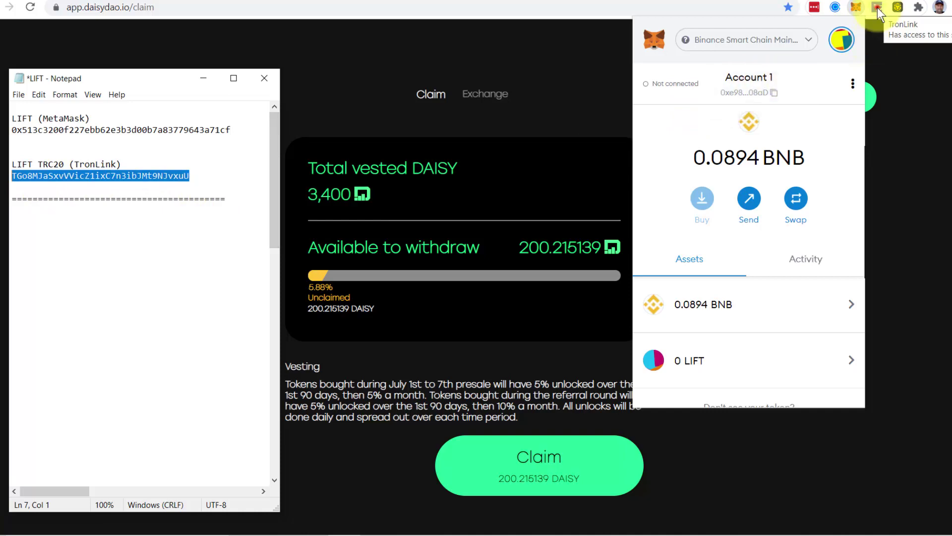
{"action": "left_click", "coordinate": [877, 7]}
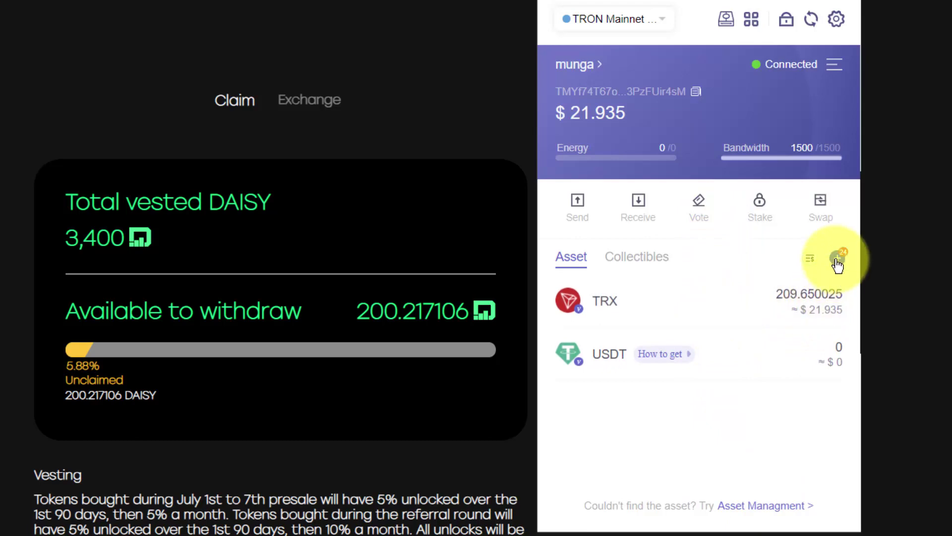
Step: Search TronLink's Asset Management for the LIFT contract address among TRC20 tokens and add it
{"action": "left_click", "coordinate": [755, 516]}
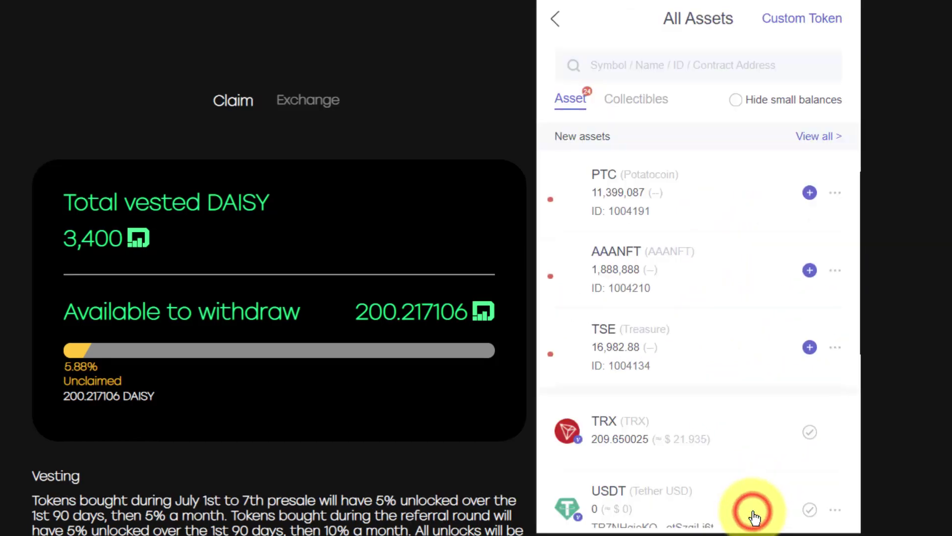
{"action": "left_click", "coordinate": [341, 106]}
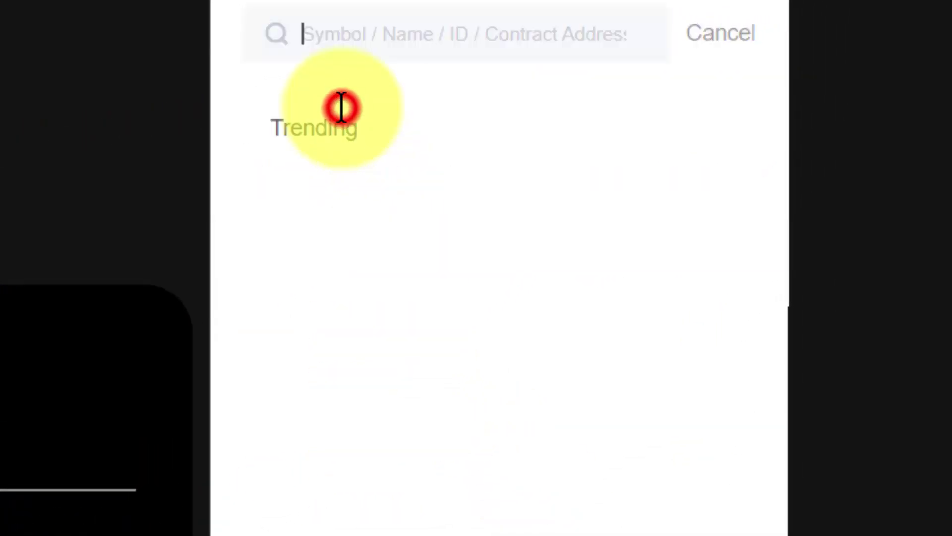
{"action": "key", "text": "ctrl+v"}
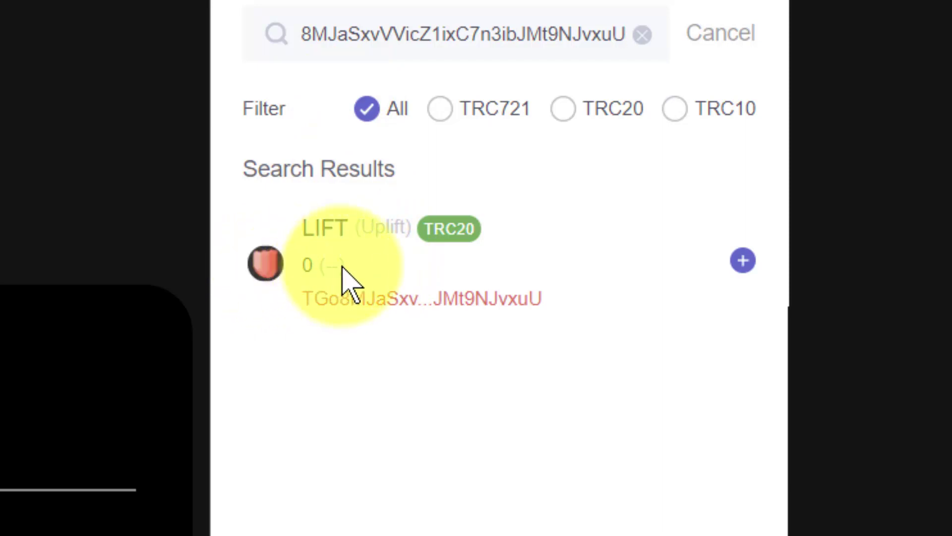
{"action": "left_click", "coordinate": [564, 109]}
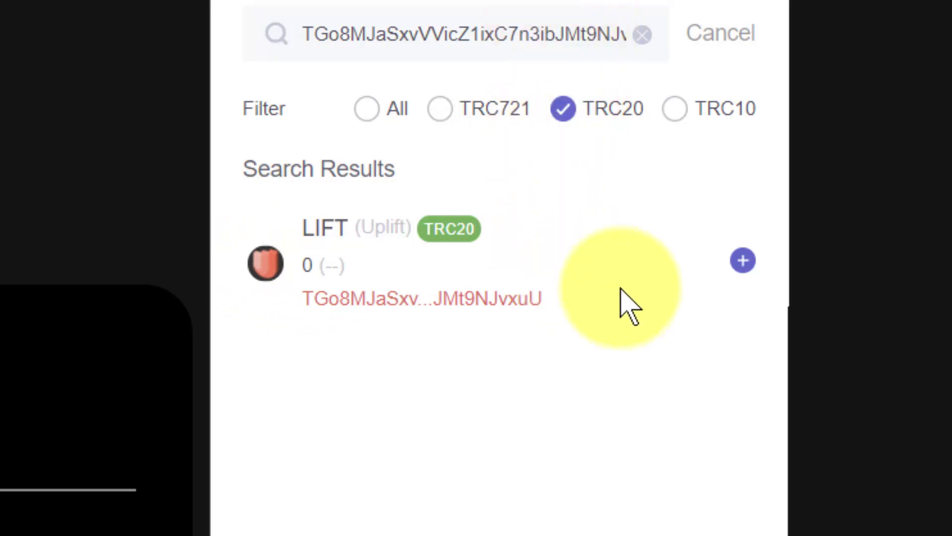
{"action": "left_click", "coordinate": [743, 260]}
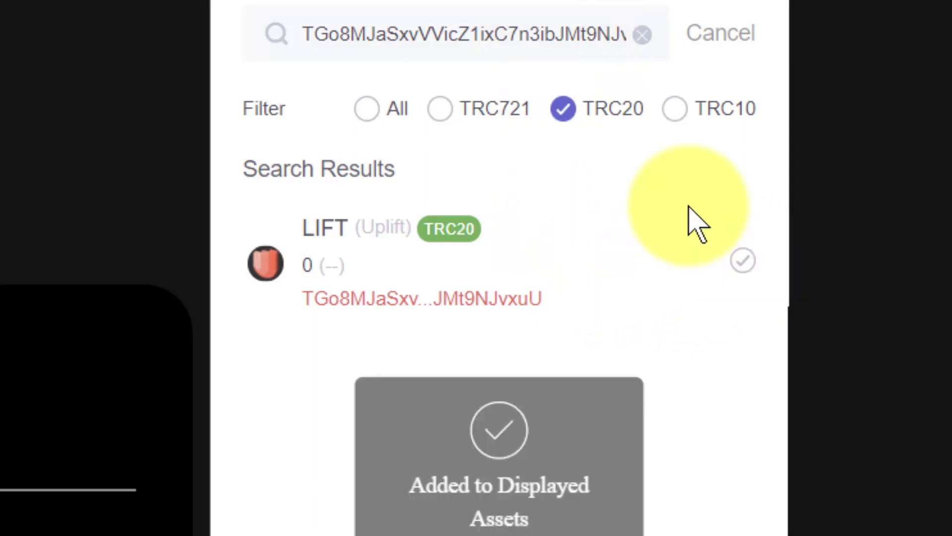
Step: Clear the search, return to TronLink's main screen, check MetaMask, then switch back to TronLink
{"action": "left_click", "coordinate": [642, 34]}
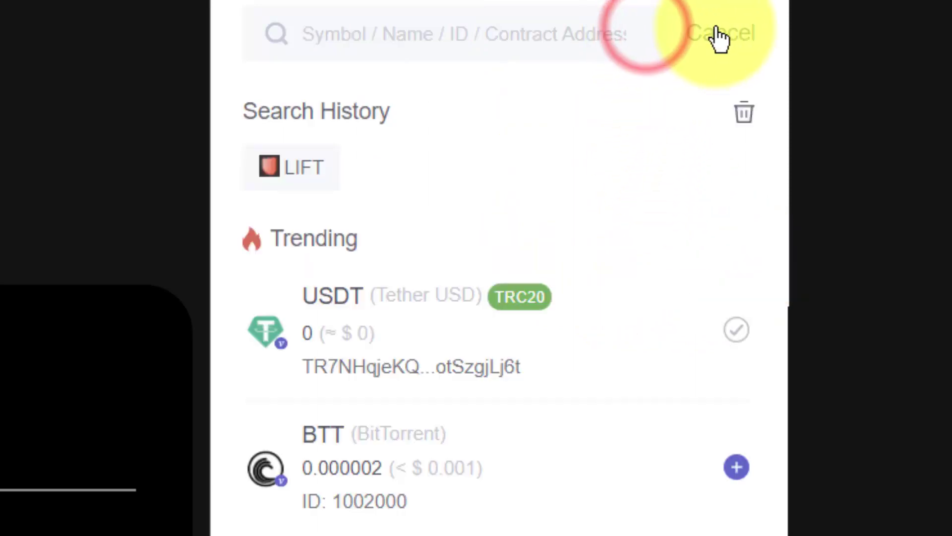
{"action": "left_click", "coordinate": [724, 35]}
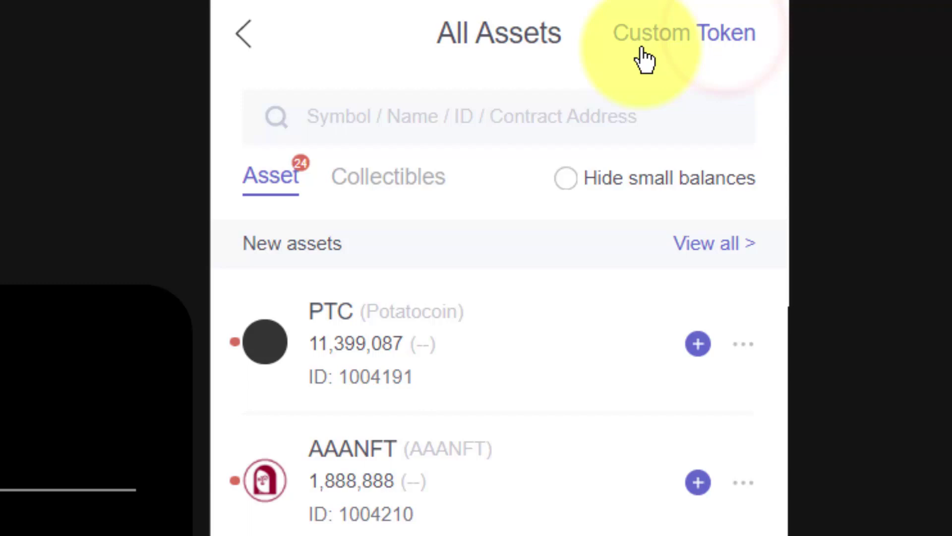
{"action": "left_click", "coordinate": [244, 41]}
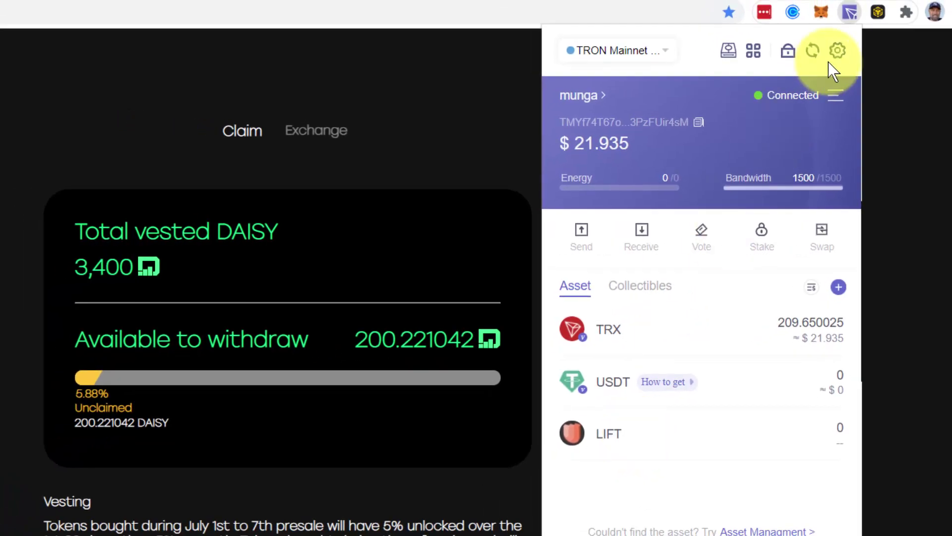
{"action": "left_click", "coordinate": [822, 11]}
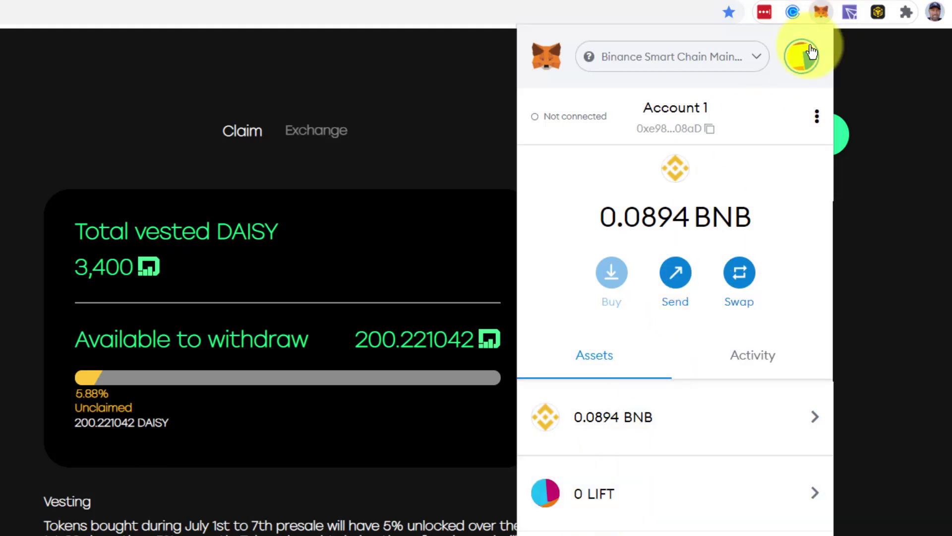
{"action": "left_click", "coordinate": [849, 13]}
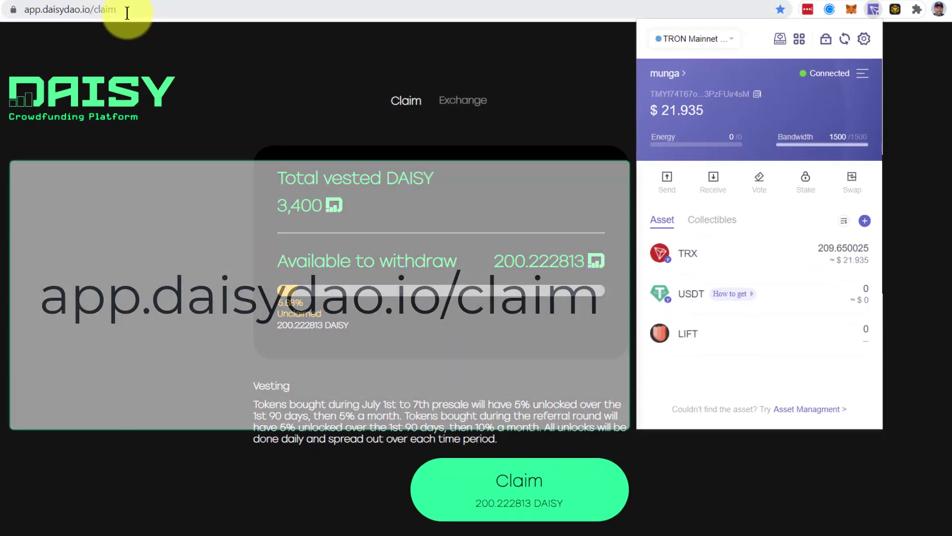
{"action": "left_click", "coordinate": [127, 12]}
{"action": "left_click_drag", "start_coordinate": [108, 11], "coordinate": [22, 15]}
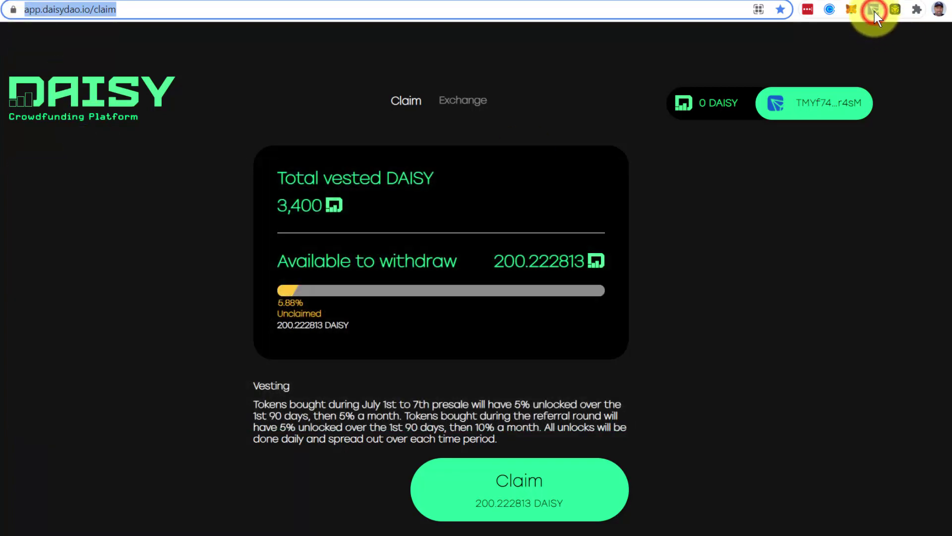
{"action": "left_click", "coordinate": [874, 11]}
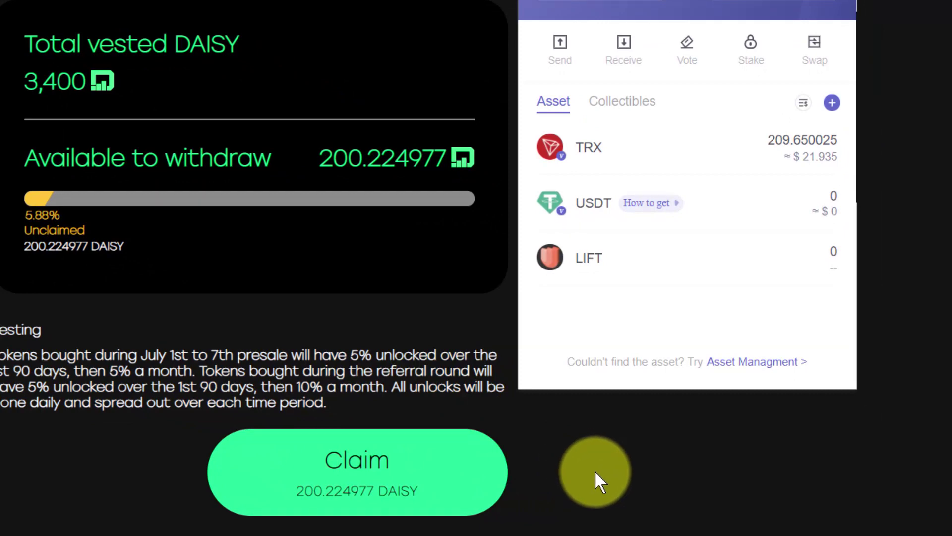
{"action": "left_click", "coordinate": [594, 471]}
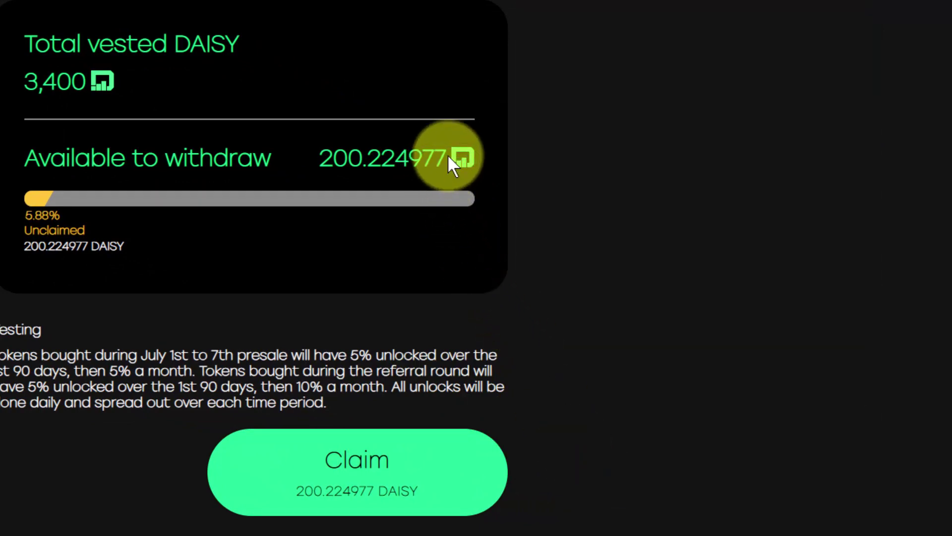
{"action": "left_click_drag", "start_coordinate": [447, 158], "coordinate": [325, 155]}
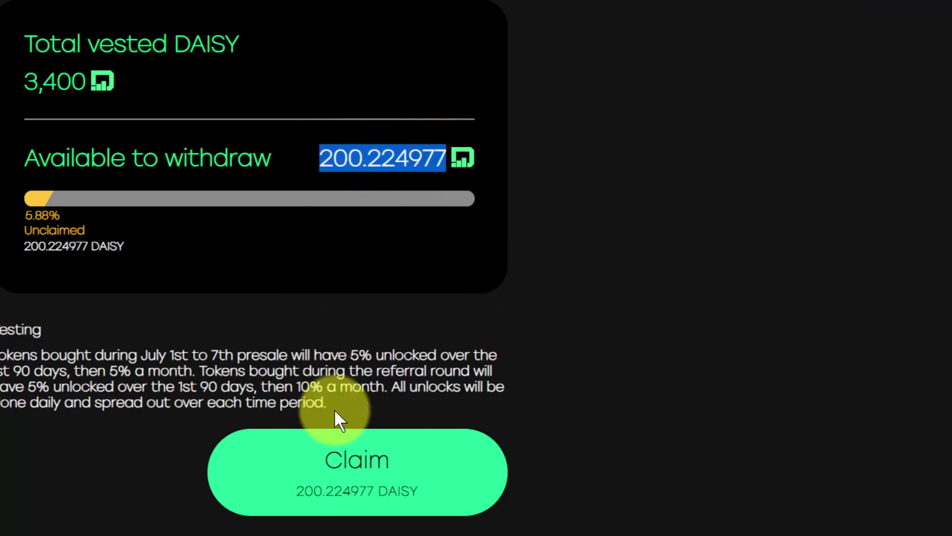
{"action": "left_click", "coordinate": [351, 475]}
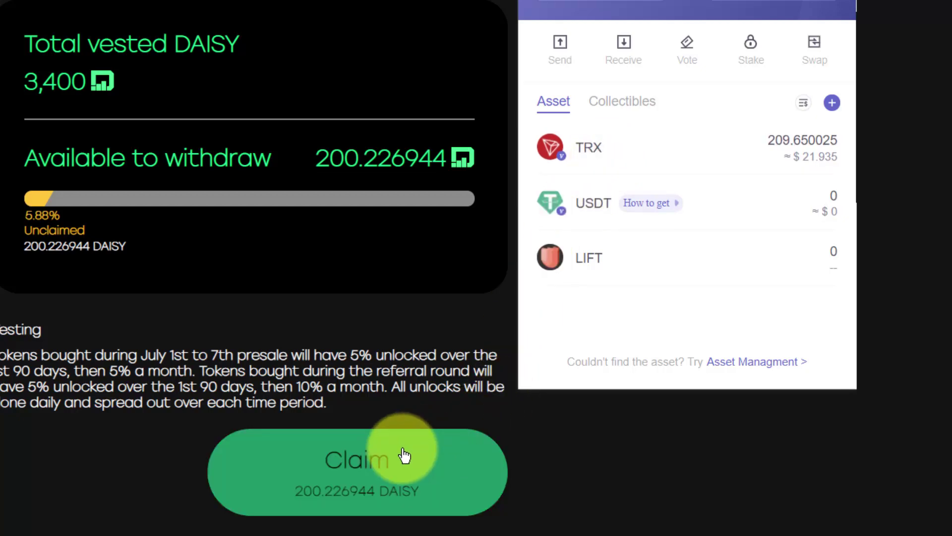
Step: Claim the 200.226944 DAISY and sign the transaction in TronLink
{"action": "left_click", "coordinate": [384, 480]}
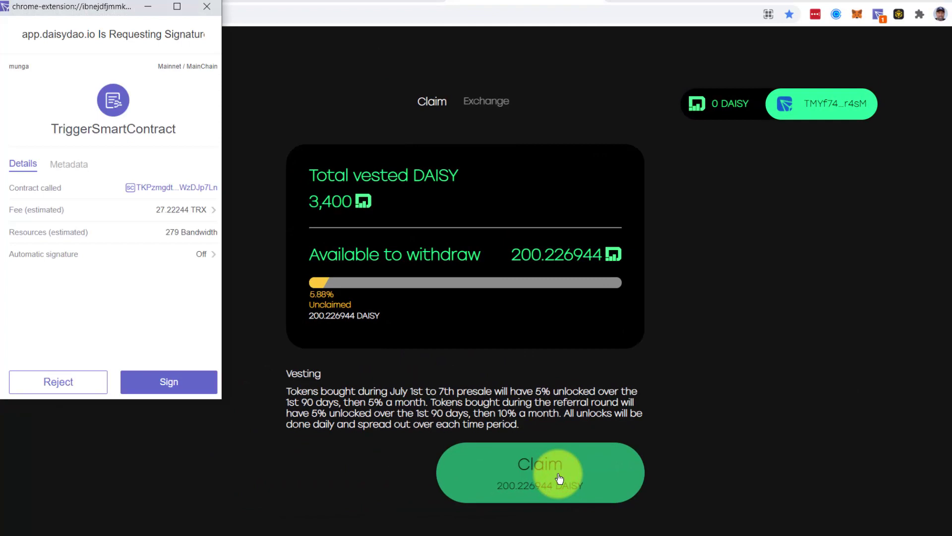
{"action": "left_click", "coordinate": [171, 385]}
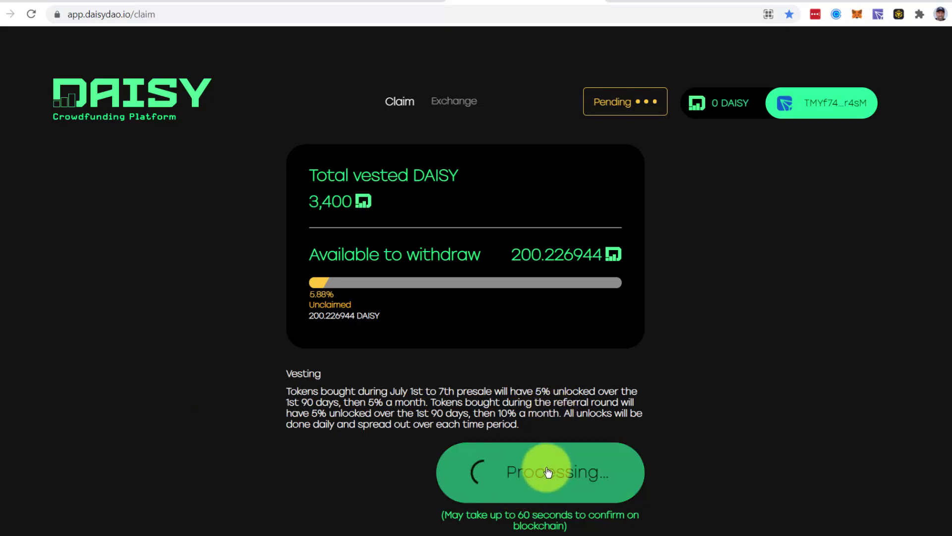
Step: Refresh TronLink's balances and add DAISY (200.227928) to its displayed asset list
{"action": "left_click", "coordinate": [876, 15]}
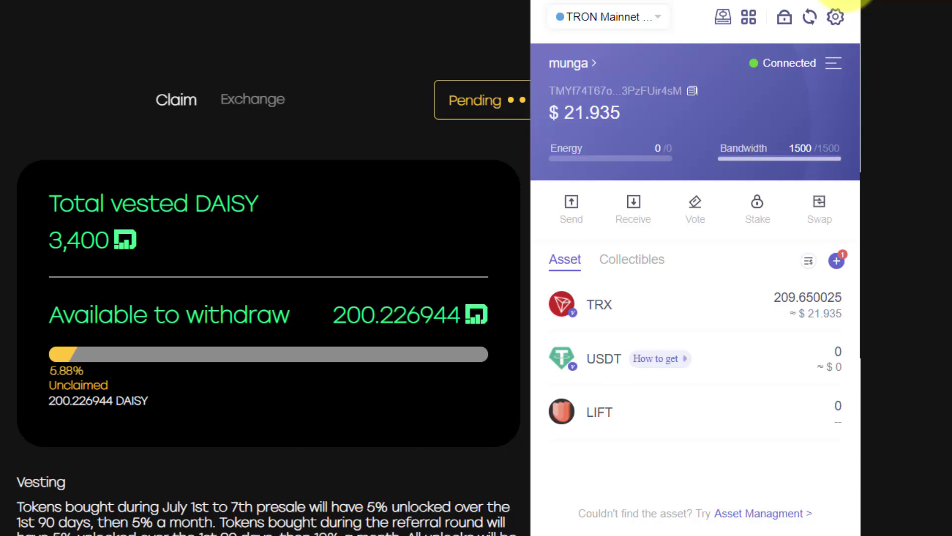
{"action": "left_click", "coordinate": [810, 18]}
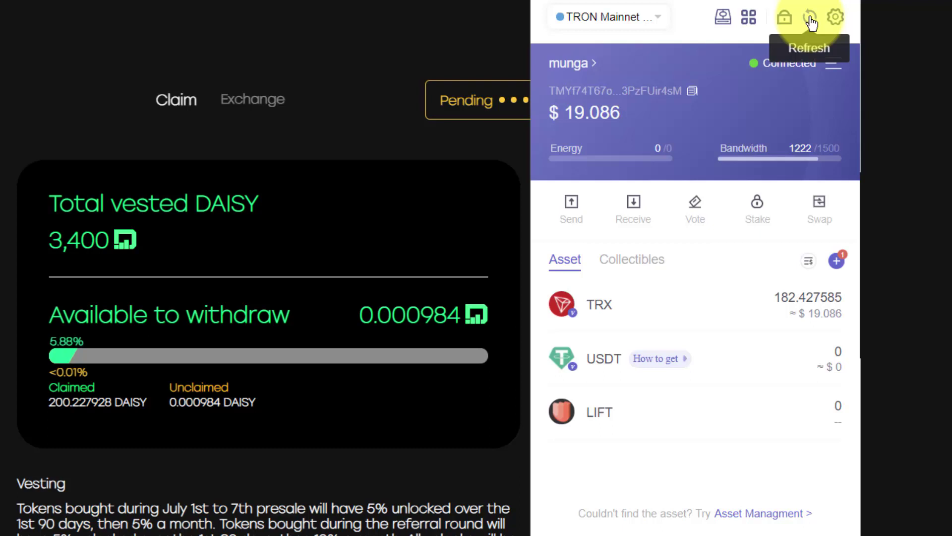
{"action": "left_click", "coordinate": [837, 263]}
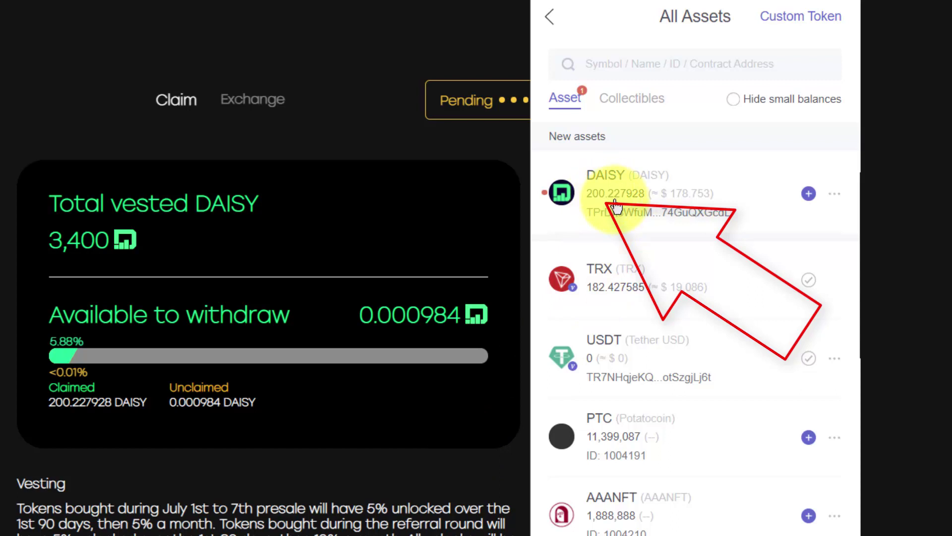
{"action": "left_click", "coordinate": [808, 194]}
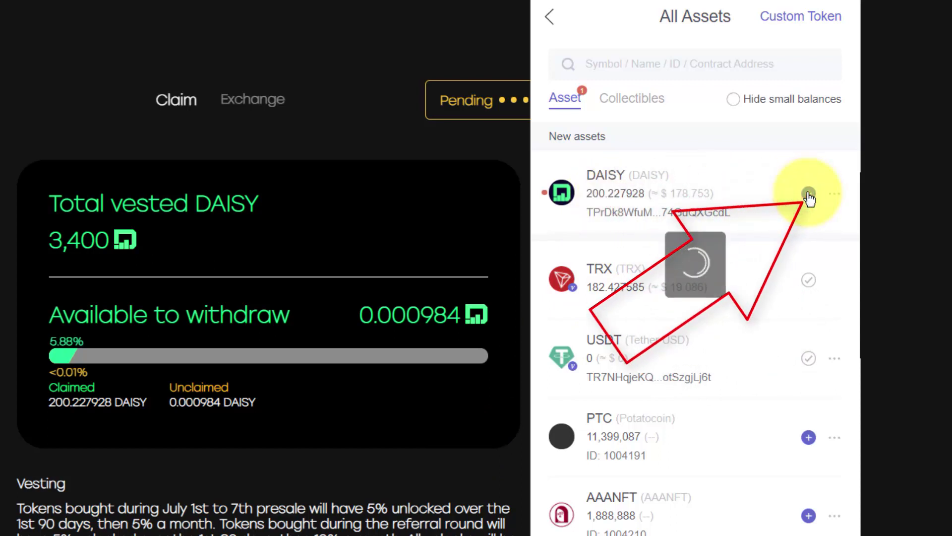
{"action": "left_click", "coordinate": [548, 21]}
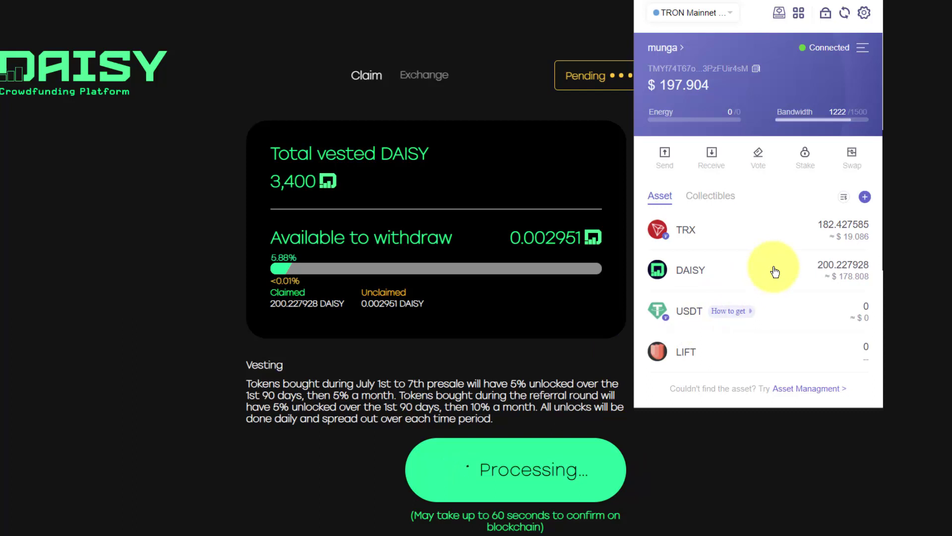
{"action": "left_click", "coordinate": [926, 36]}
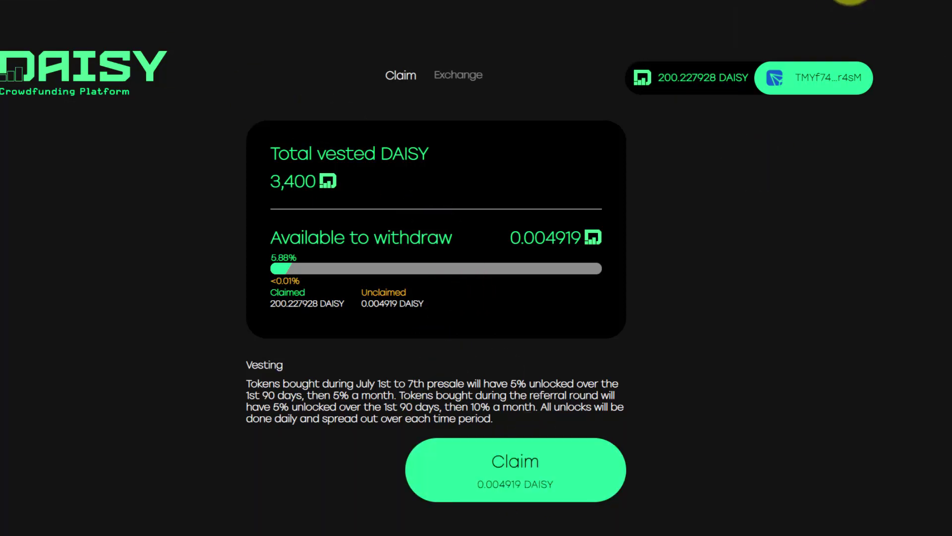
{"action": "left_click", "coordinate": [876, 2]}
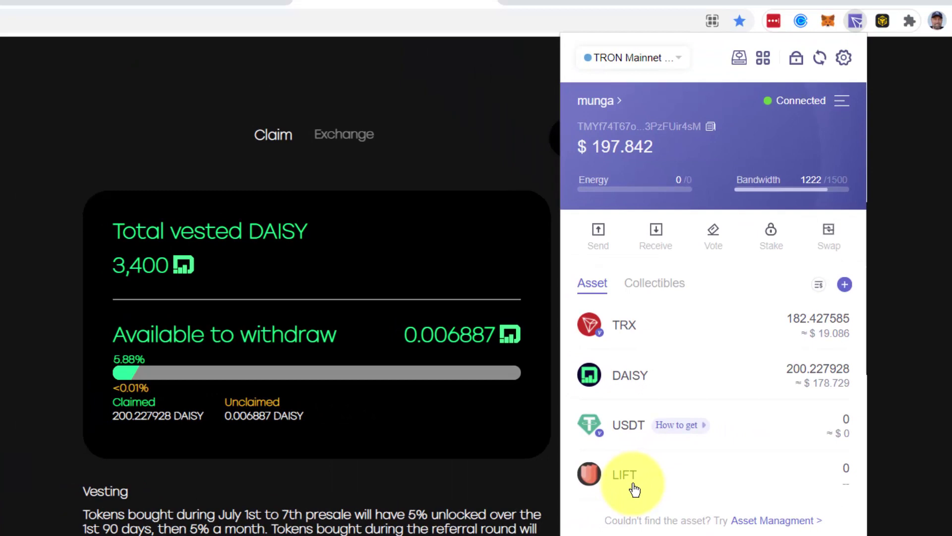
Step: Switch the Exchange page to DAISY and fill in the full DAISY balance
{"action": "left_click", "coordinate": [346, 152]}
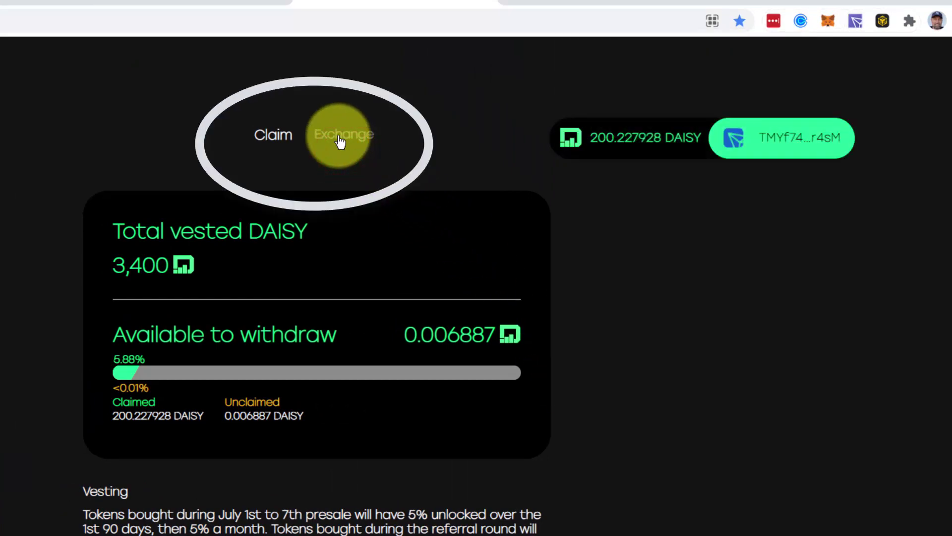
{"action": "left_click", "coordinate": [340, 142]}
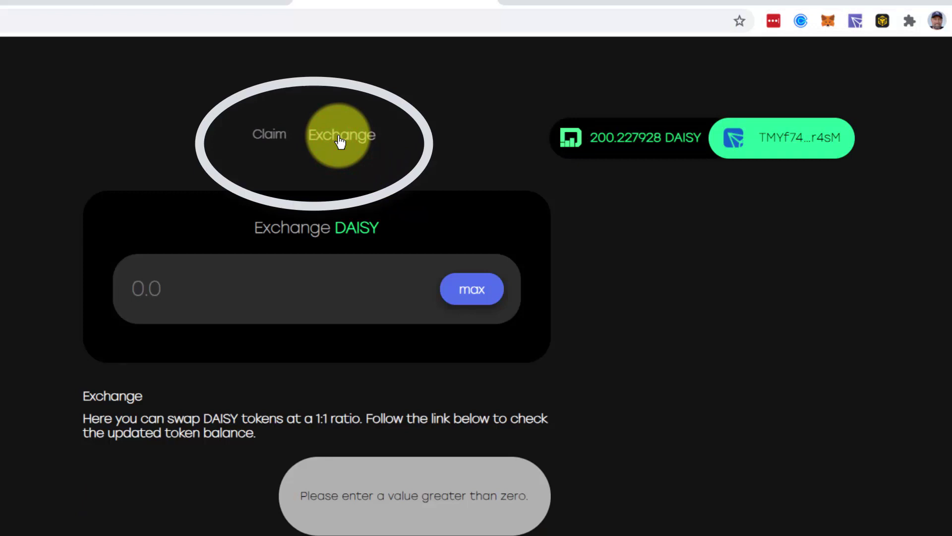
{"action": "left_click", "coordinate": [471, 290]}
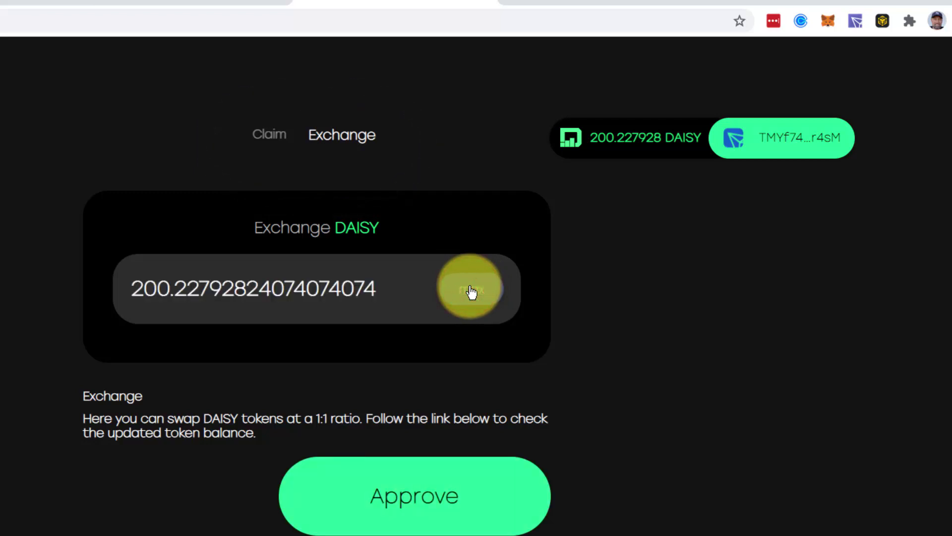
{"action": "left_click", "coordinate": [856, 21]}
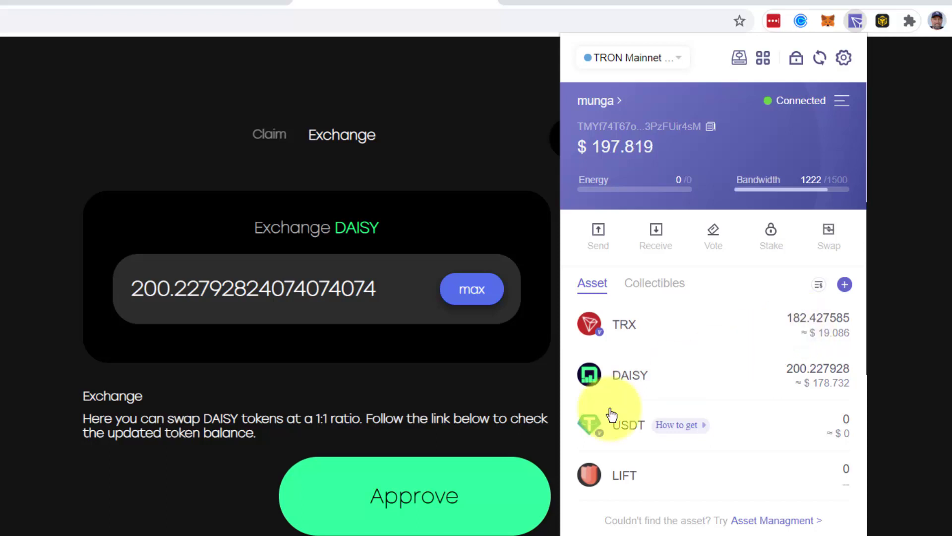
Step: Approve DAISY spending for the exchange and sign the approval in TronLink
{"action": "left_click", "coordinate": [394, 503]}
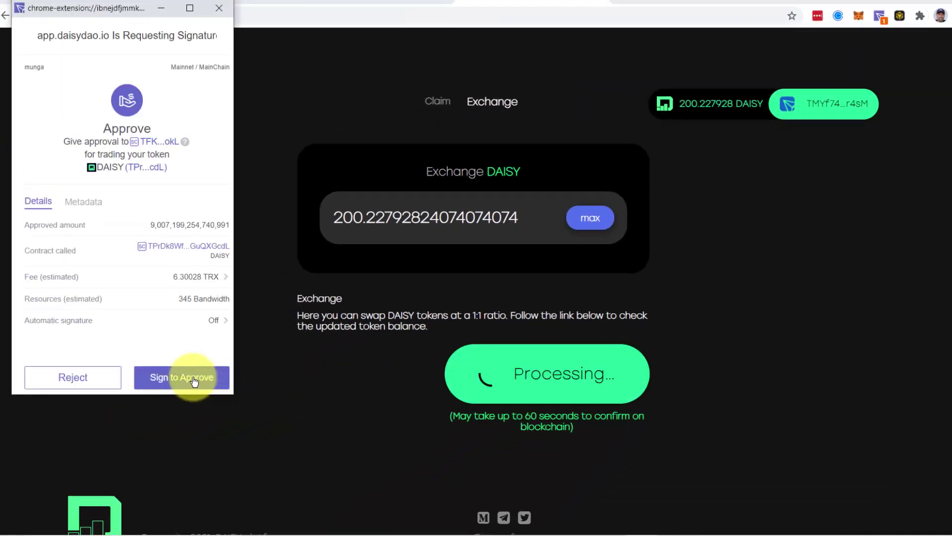
{"action": "left_click", "coordinate": [193, 377]}
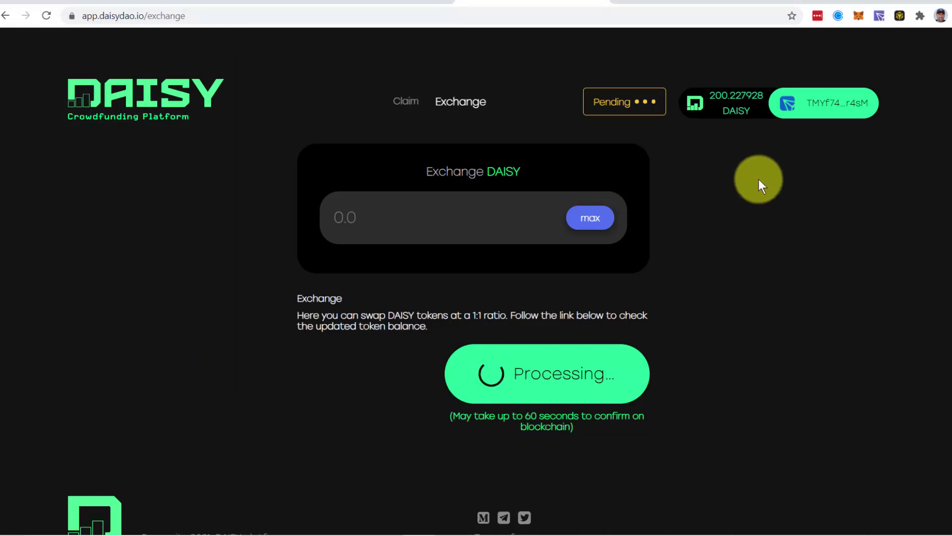
{"action": "left_click", "coordinate": [879, 16]}
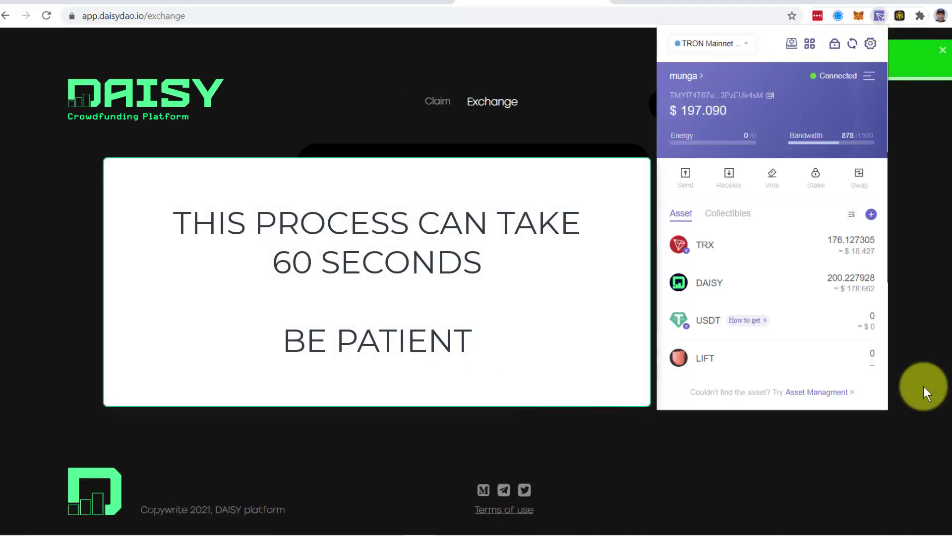
{"action": "left_click", "coordinate": [924, 386]}
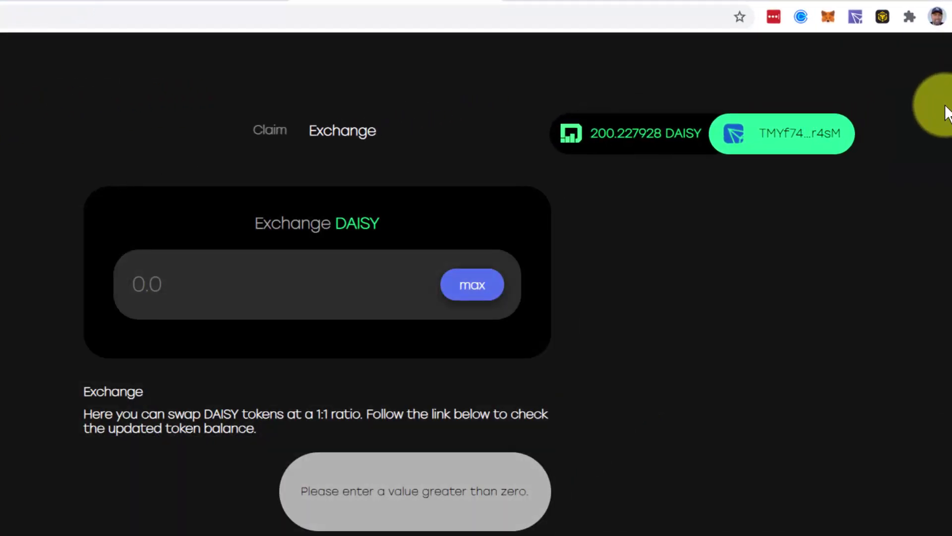
Step: Swap the max 200.227928 DAISY for LIFT, sign it, and refresh TronLink to confirm
{"action": "left_click", "coordinate": [854, 16]}
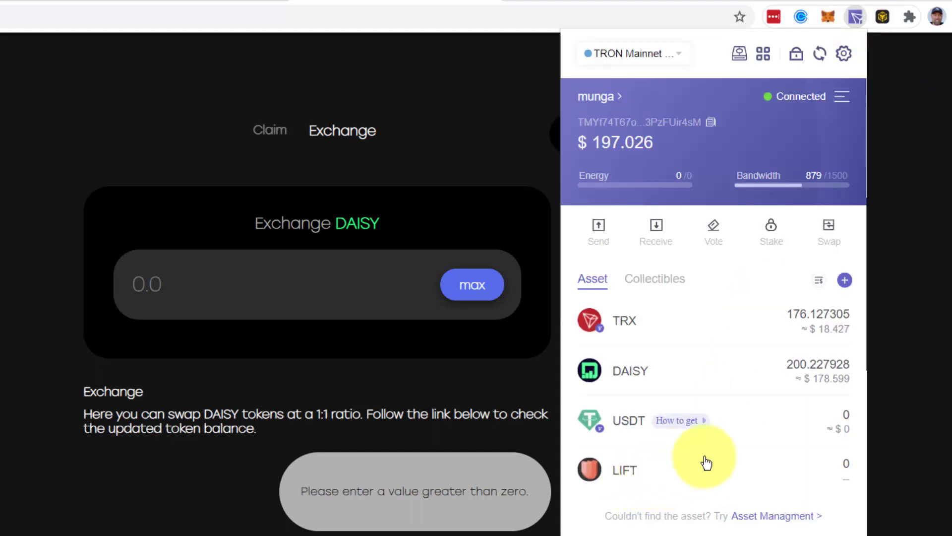
{"action": "left_click", "coordinate": [924, 255]}
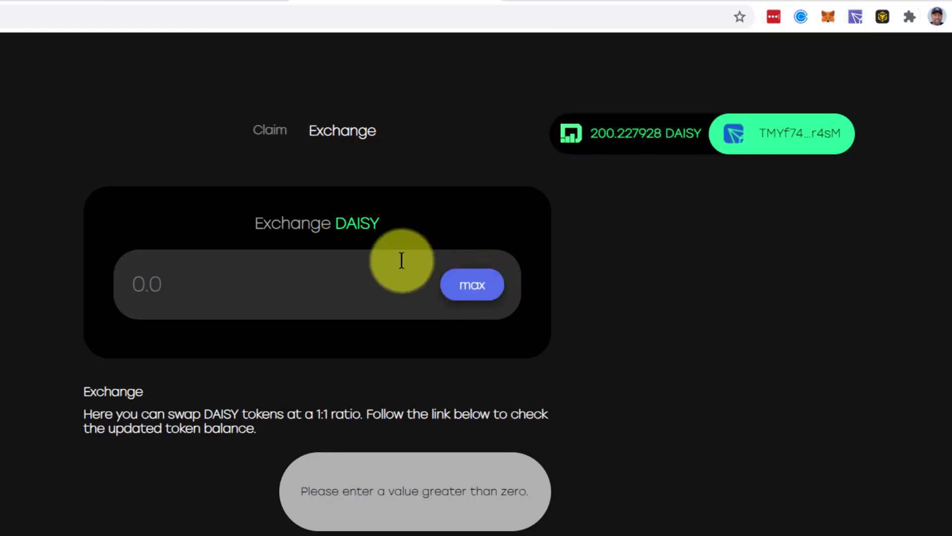
{"action": "left_click", "coordinate": [486, 287]}
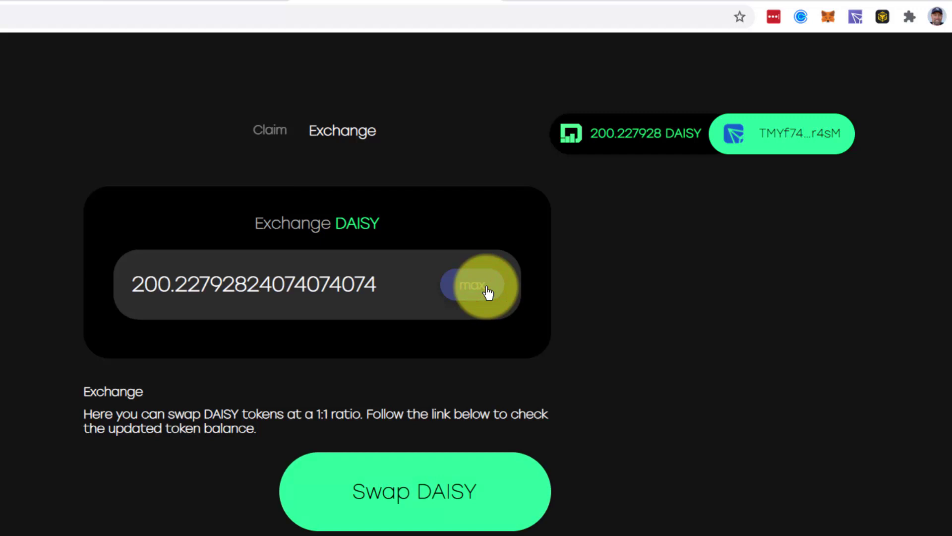
{"action": "left_click", "coordinate": [413, 491]}
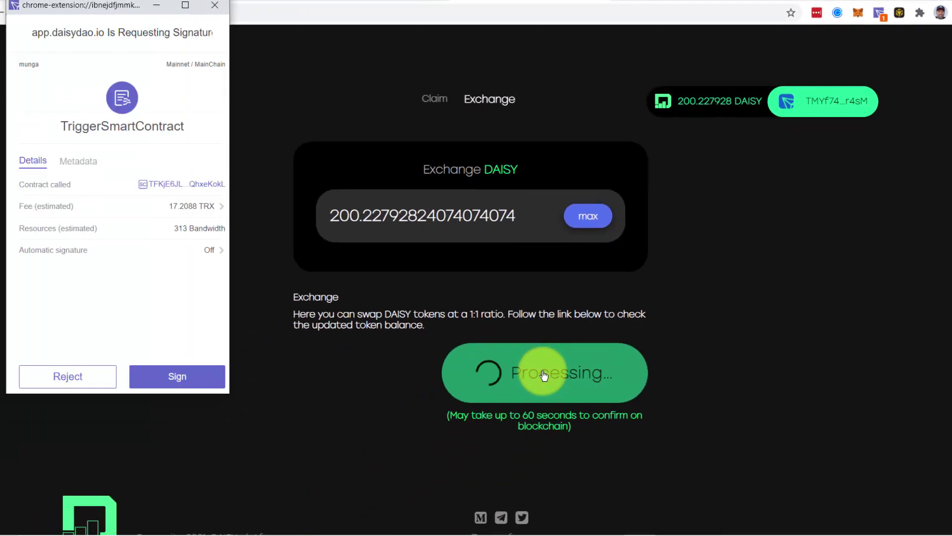
{"action": "left_click", "coordinate": [177, 381]}
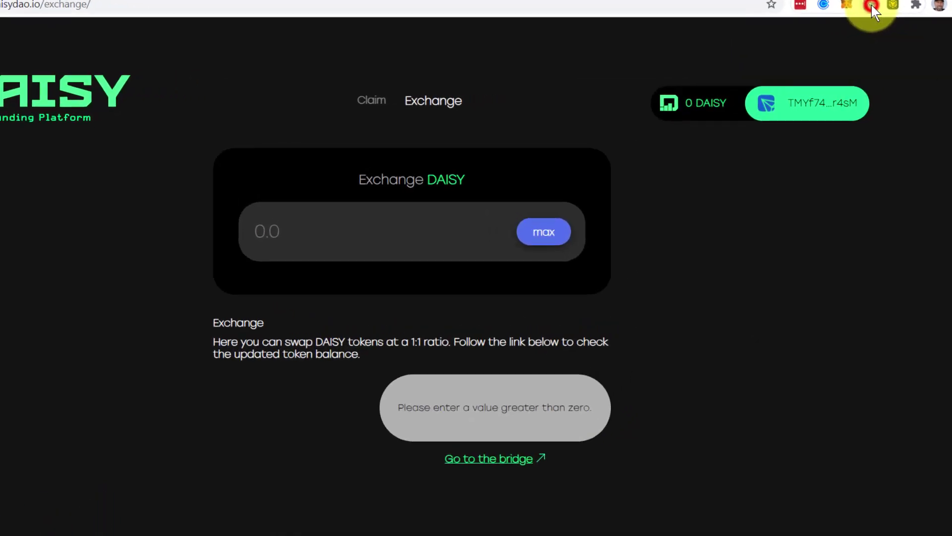
{"action": "left_click", "coordinate": [883, 14]}
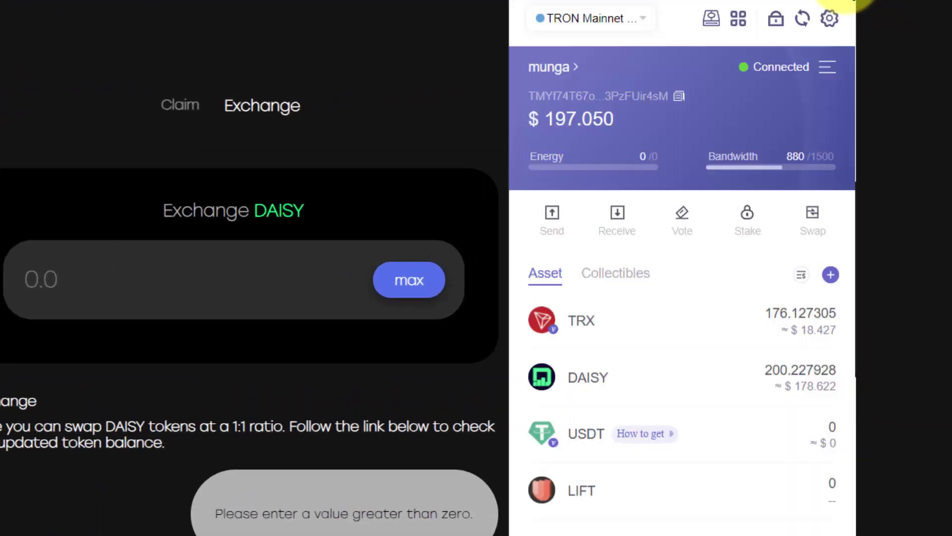
{"action": "left_click", "coordinate": [802, 20]}
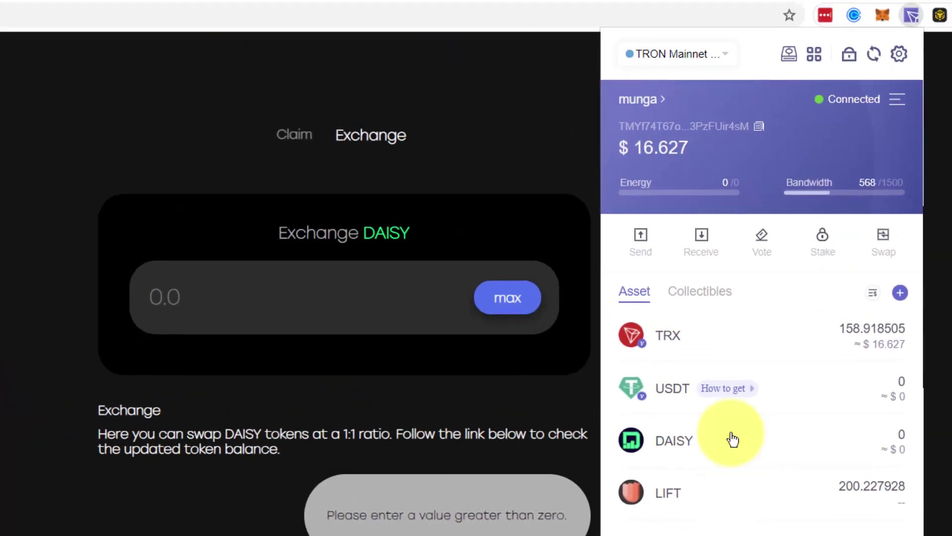
Step: Check the MetaMask BSC account, then lock MetaMask from its account menu
{"action": "left_click", "coordinate": [878, 13]}
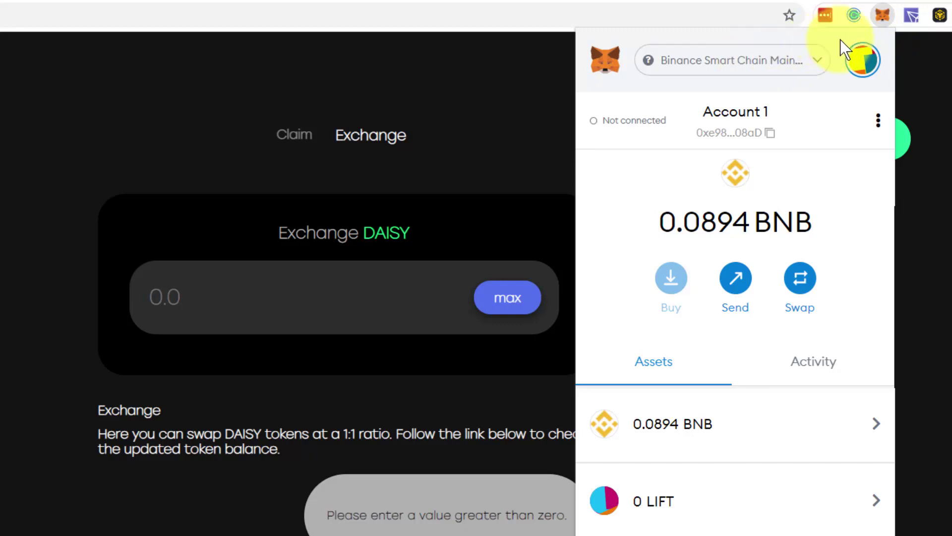
{"action": "left_click", "coordinate": [912, 12]}
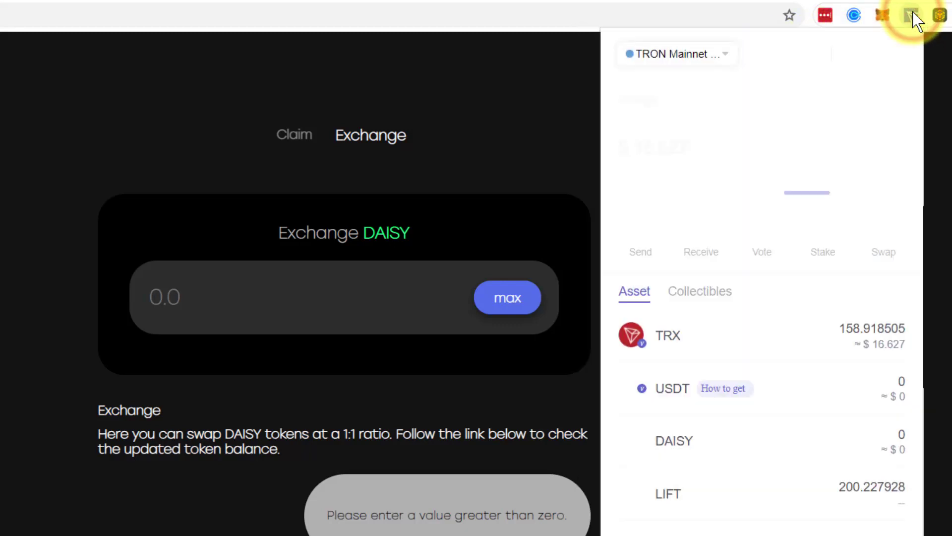
{"action": "left_click", "coordinate": [883, 17]}
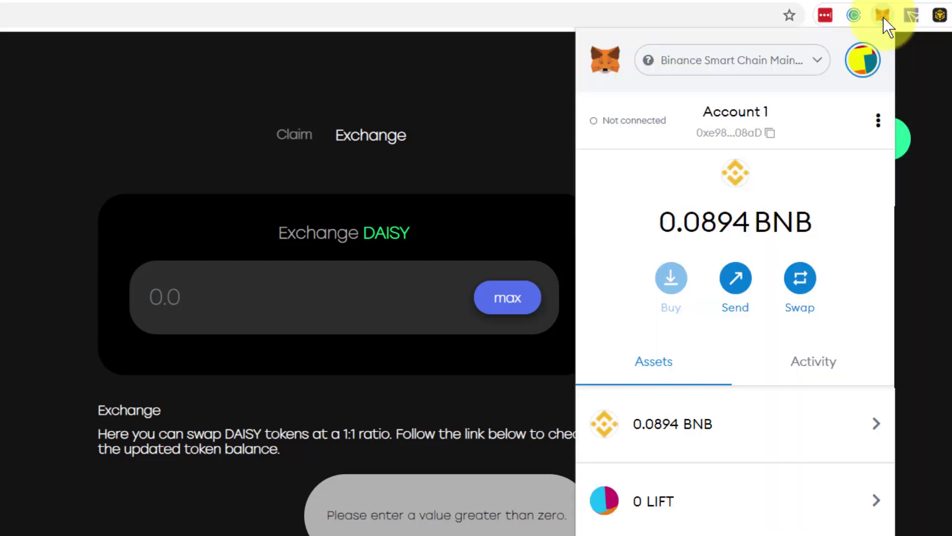
{"action": "left_click", "coordinate": [862, 69]}
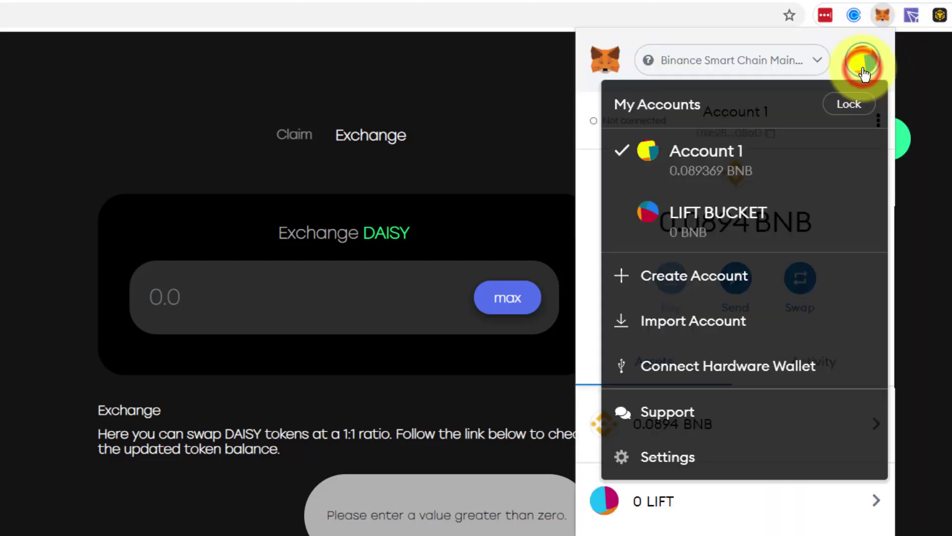
{"action": "left_click", "coordinate": [849, 105]}
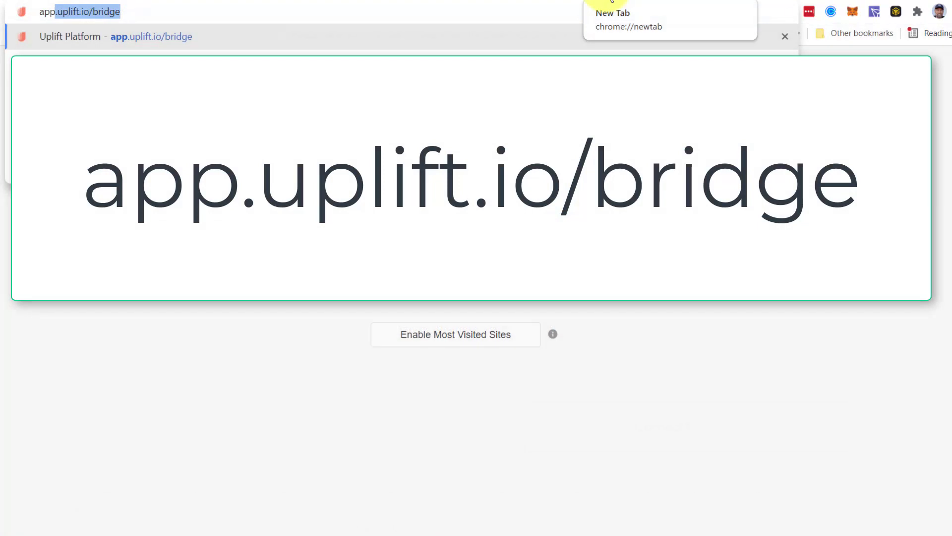
Step: Load app.uplift.io/bridge and confirm TronLink's 200.23 LIFT balance
{"action": "key", "text": "Return"}
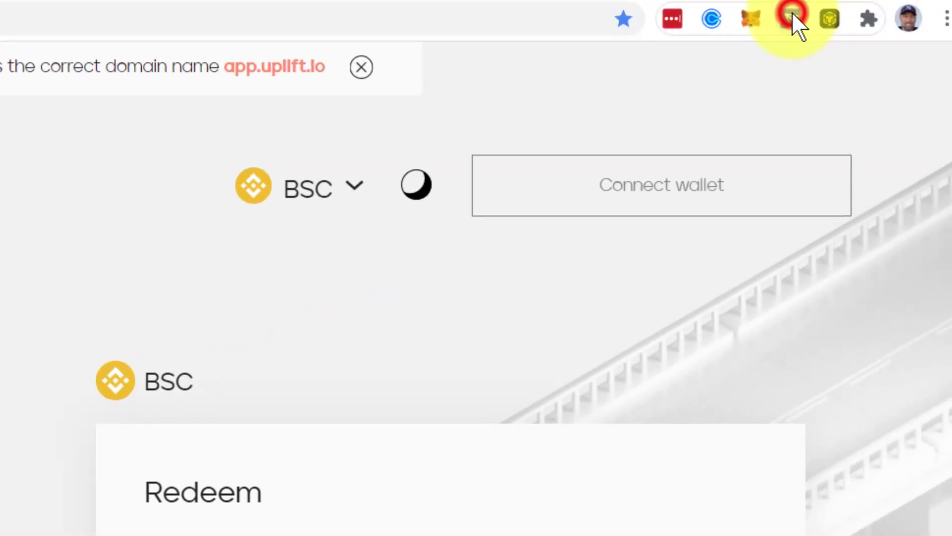
{"action": "left_click", "coordinate": [792, 15]}
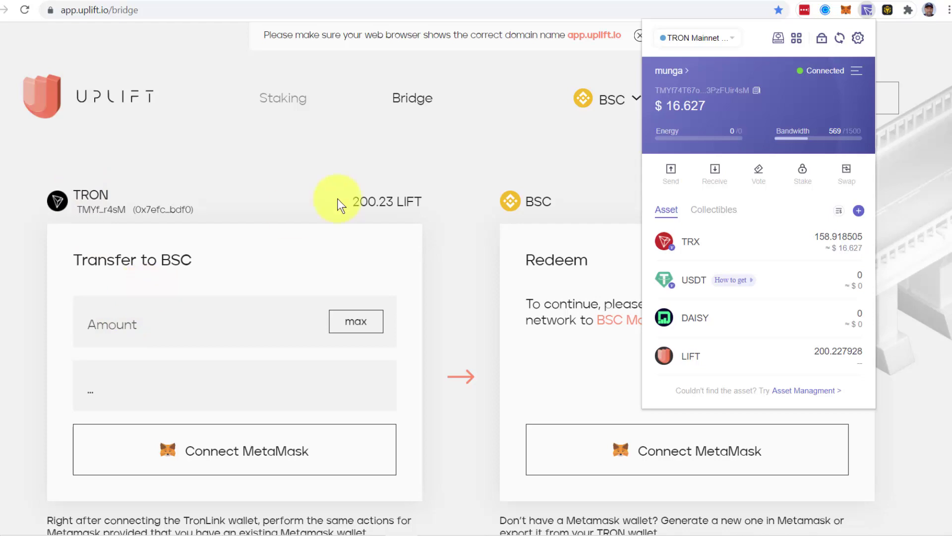
{"action": "left_click", "coordinate": [846, 10]}
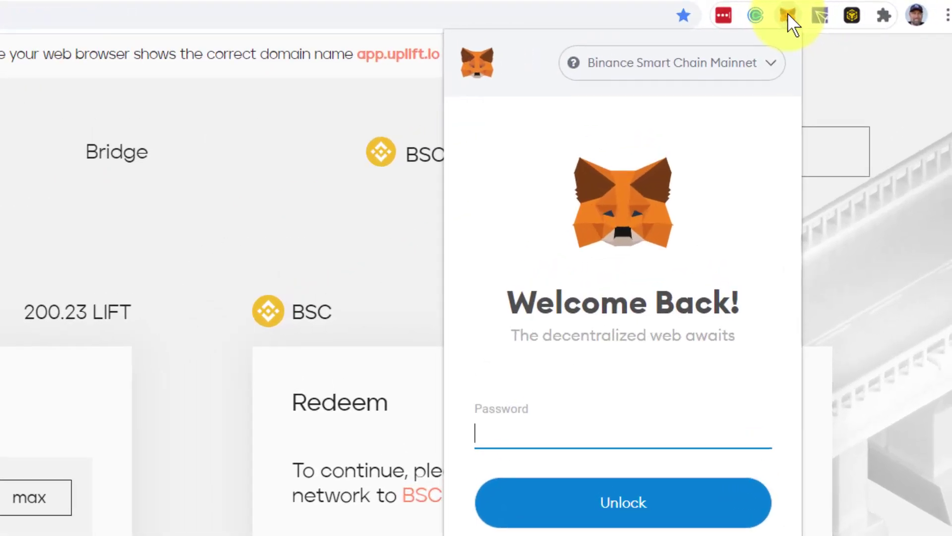
{"action": "left_click", "coordinate": [908, 261]}
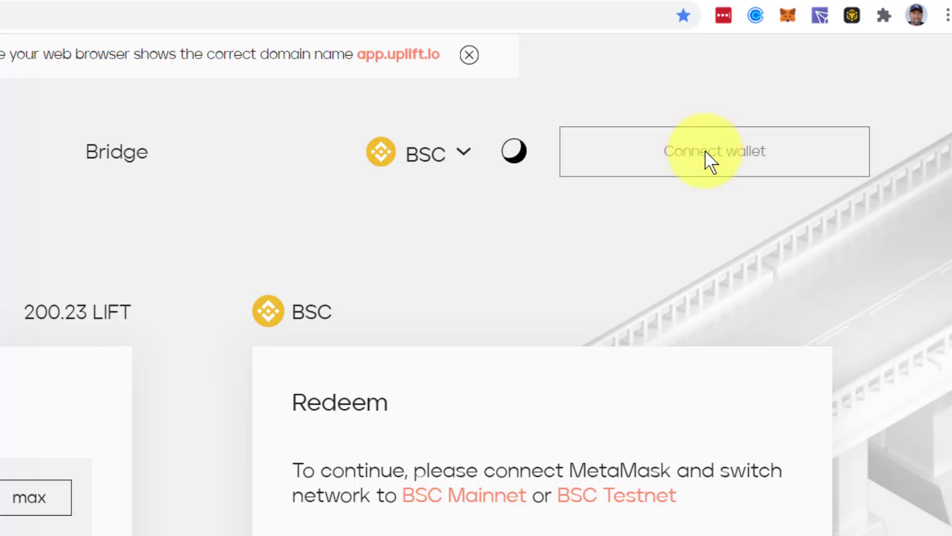
Step: Unlock and connect the MetaMask BSC account, then dismiss the out-of-sync warning
{"action": "left_click", "coordinate": [788, 15]}
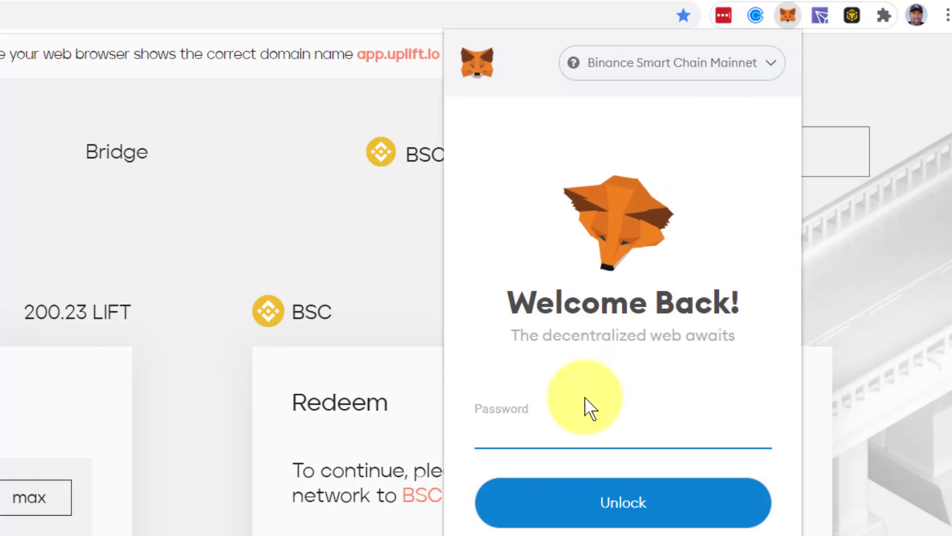
{"action": "left_click", "coordinate": [629, 493]}
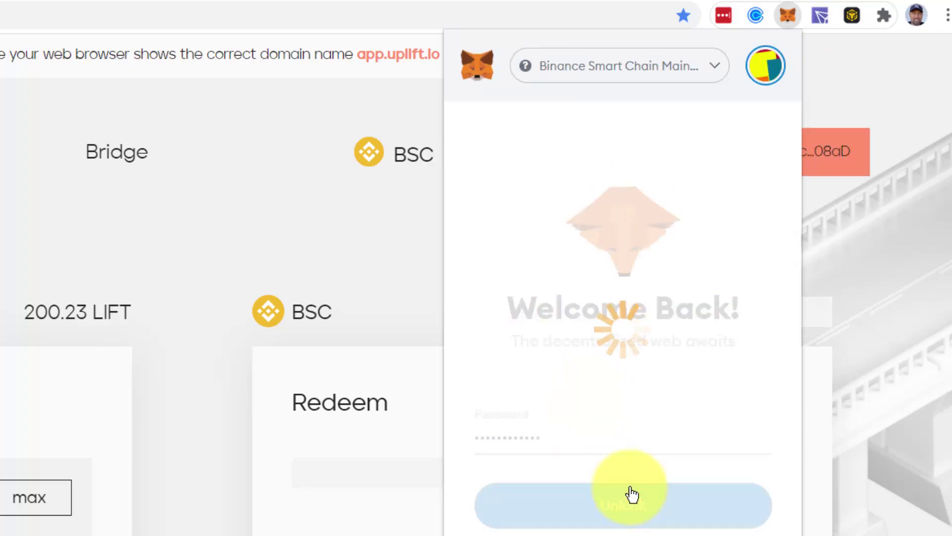
{"action": "left_click", "coordinate": [888, 278]}
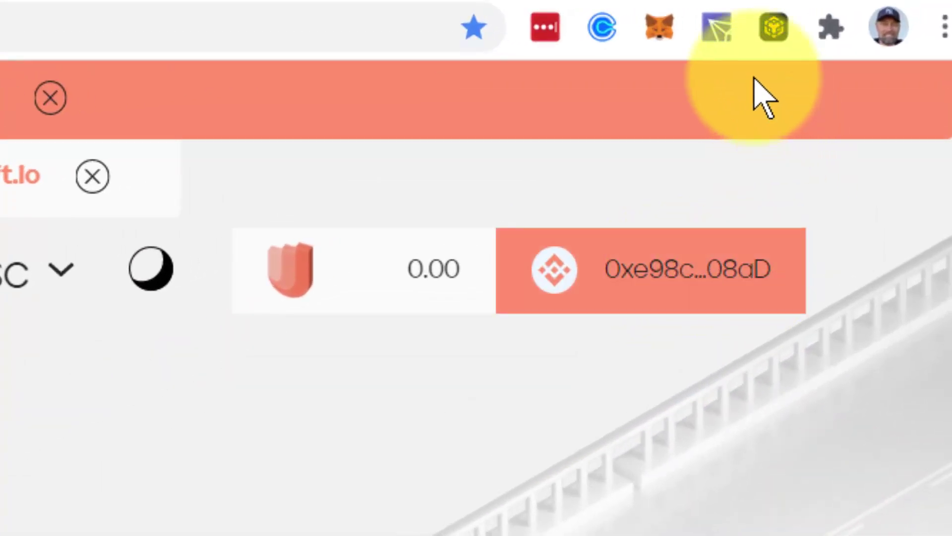
{"action": "left_click", "coordinate": [659, 24]}
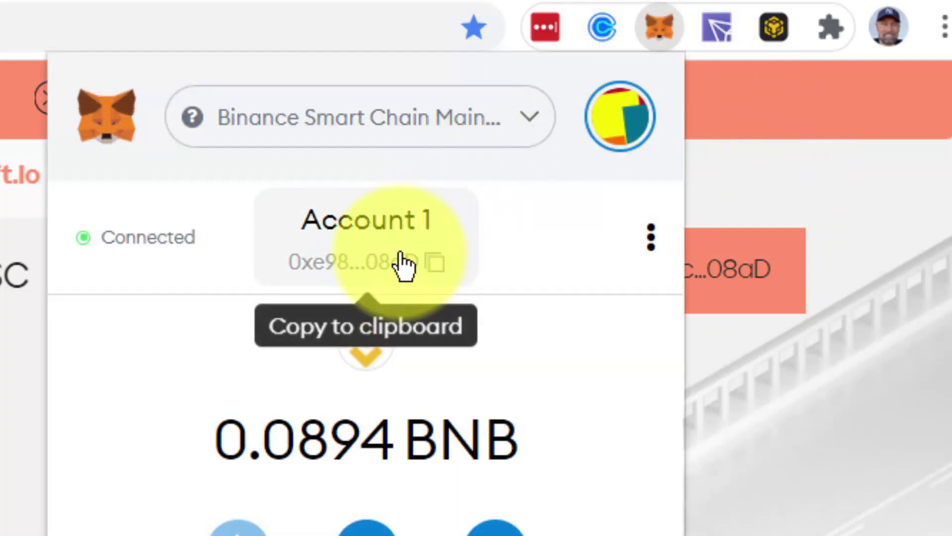
{"action": "left_click", "coordinate": [818, 452]}
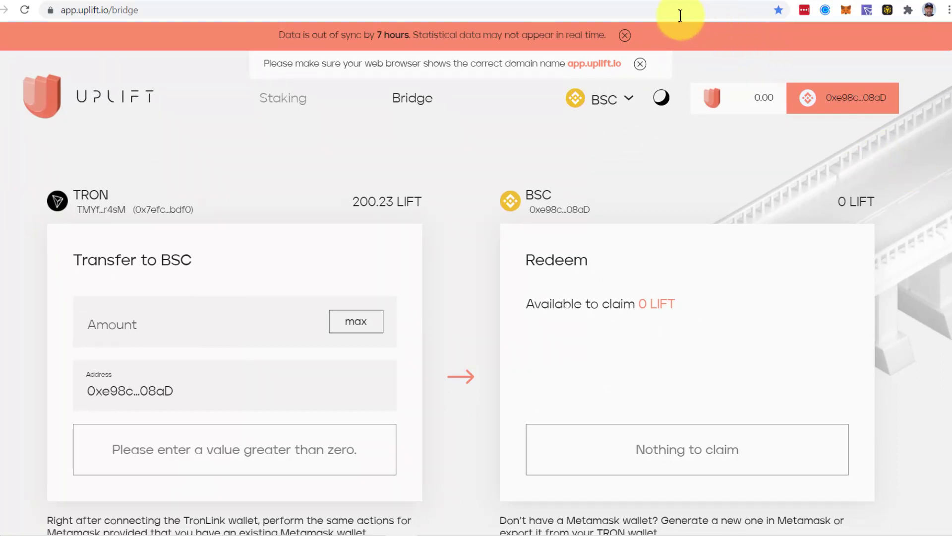
{"action": "left_click", "coordinate": [625, 35]}
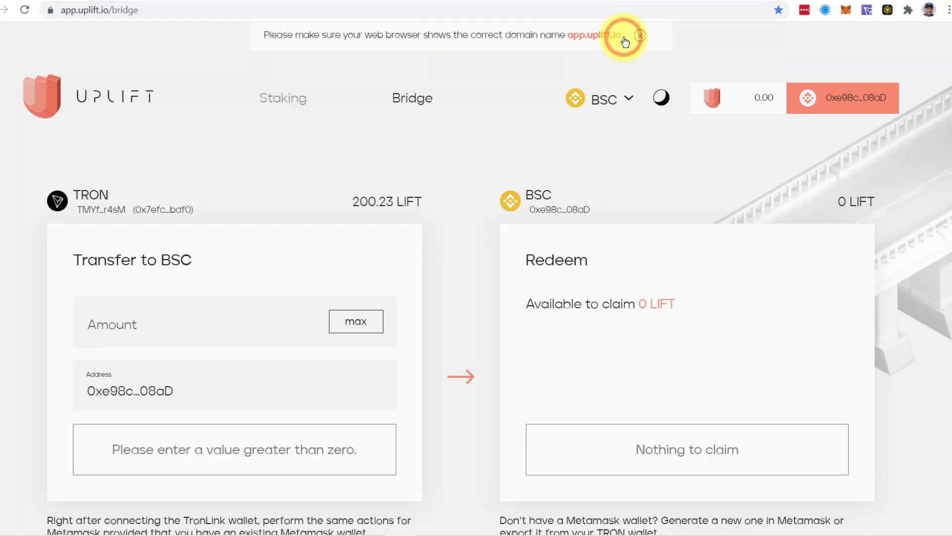
Step: Dismiss the domain-name notice and enter the max 200.22792824074074074 LIFT as the transfer amount
{"action": "left_click", "coordinate": [640, 36]}
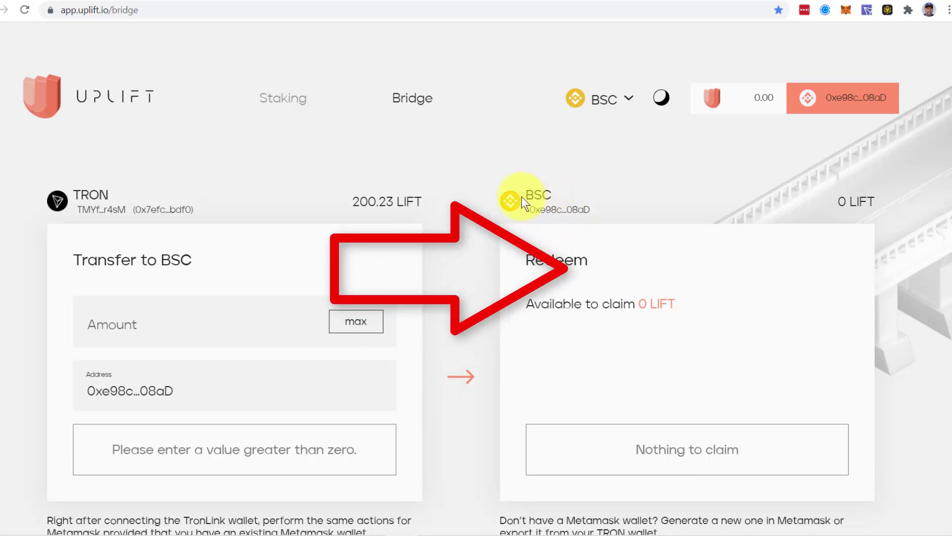
{"action": "left_click", "coordinate": [867, 9]}
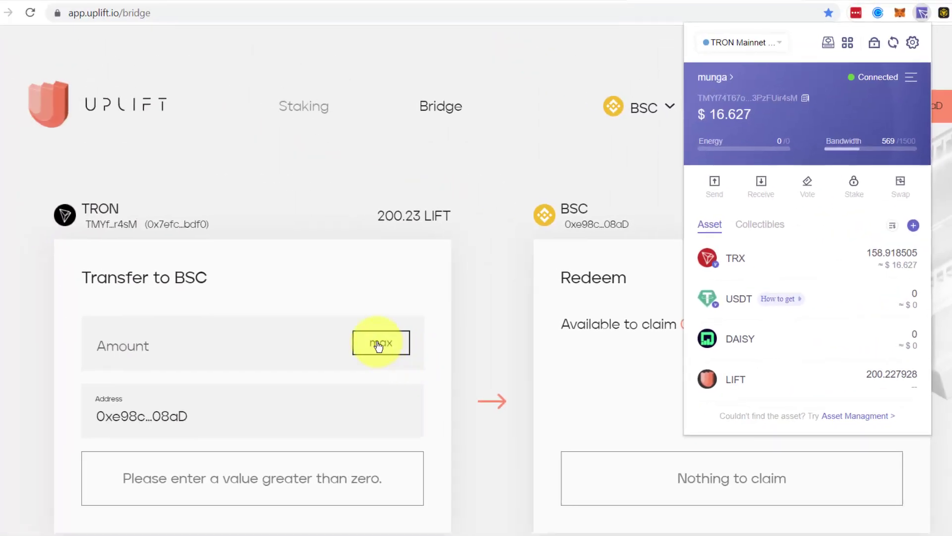
{"action": "left_click", "coordinate": [378, 346]}
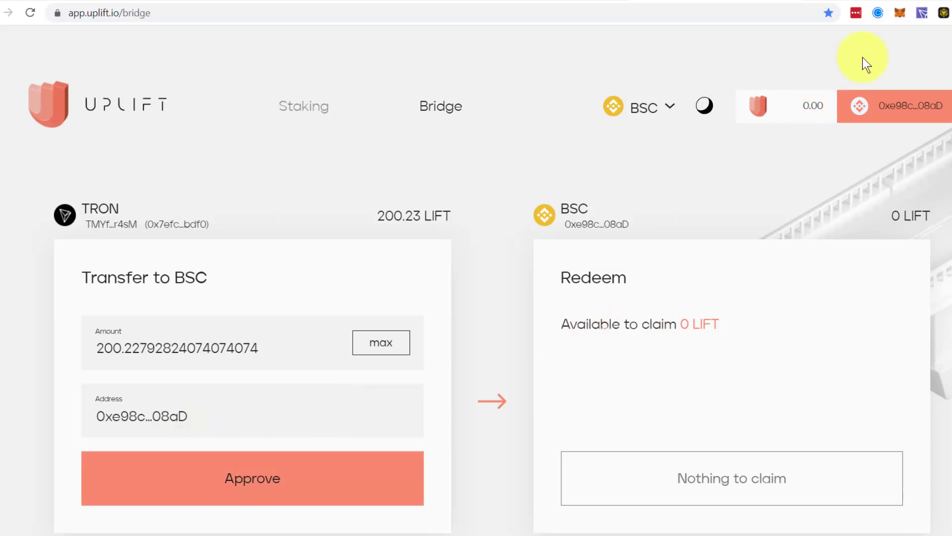
{"action": "left_click", "coordinate": [901, 12]}
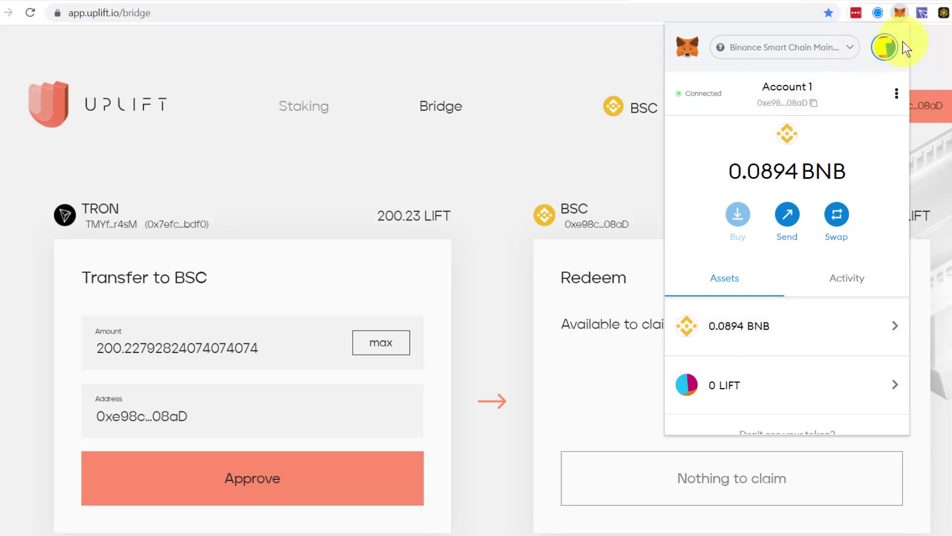
{"action": "left_click", "coordinate": [921, 13]}
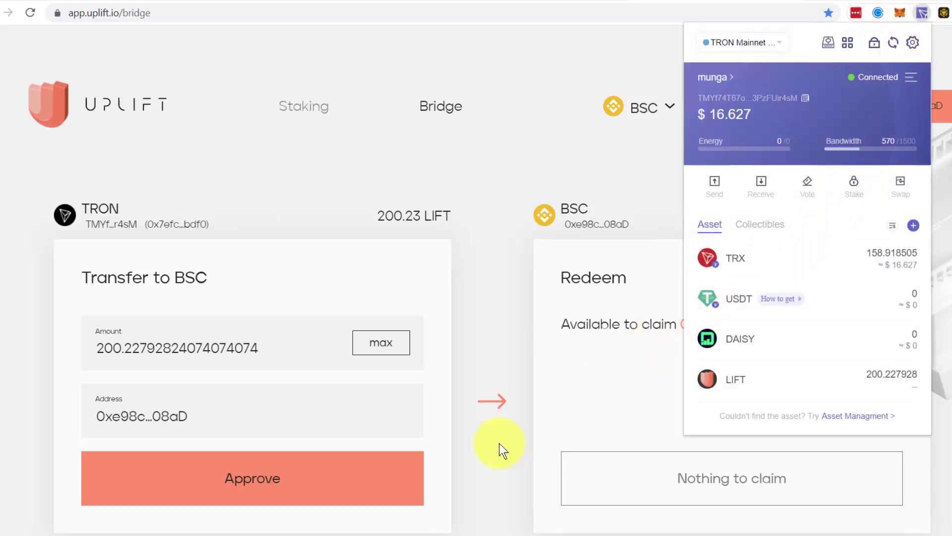
Step: Approve the bridge's use of LIFT and sign it with Sign to Approve in TronLink
{"action": "left_click", "coordinate": [250, 477]}
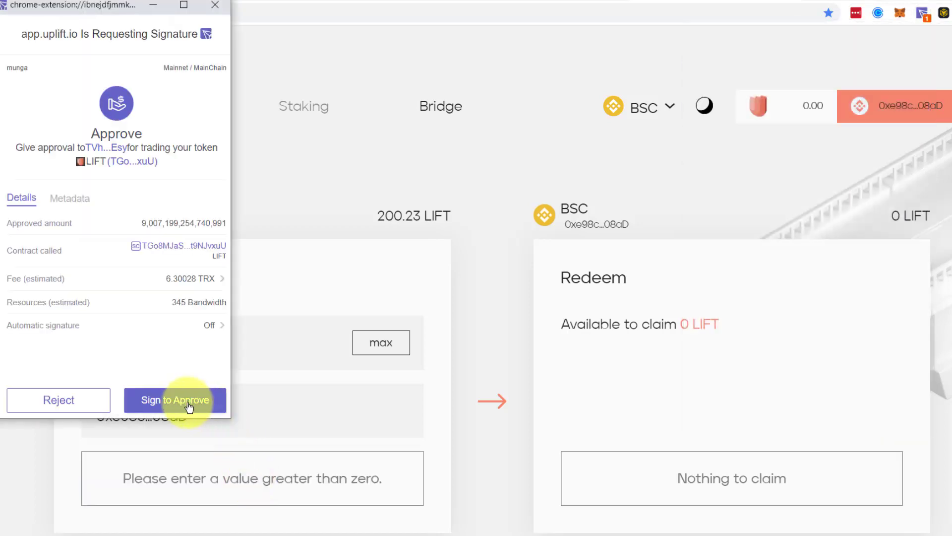
{"action": "left_click", "coordinate": [184, 404]}
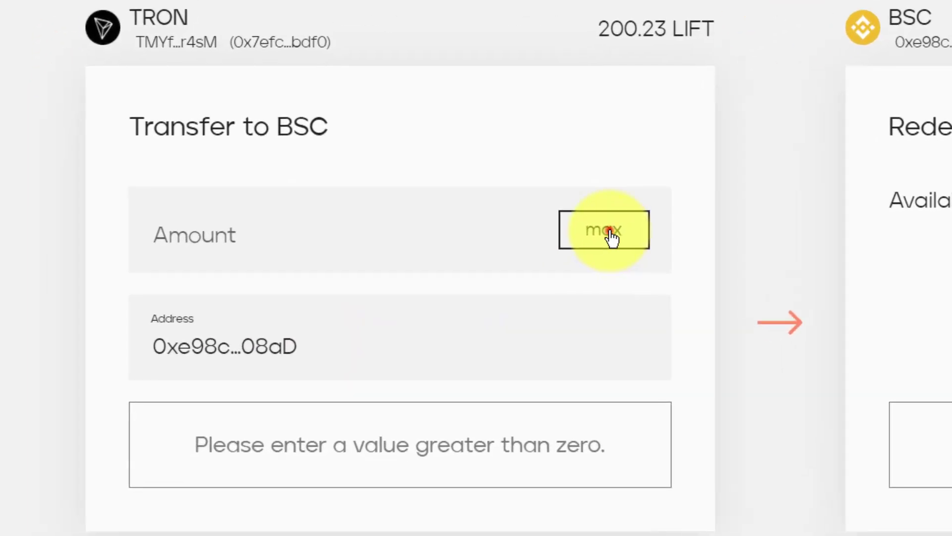
Step: Transfer the max 200.23 LIFT from TRON to BSC and sign it in TronLink
{"action": "left_click", "coordinate": [386, 347]}
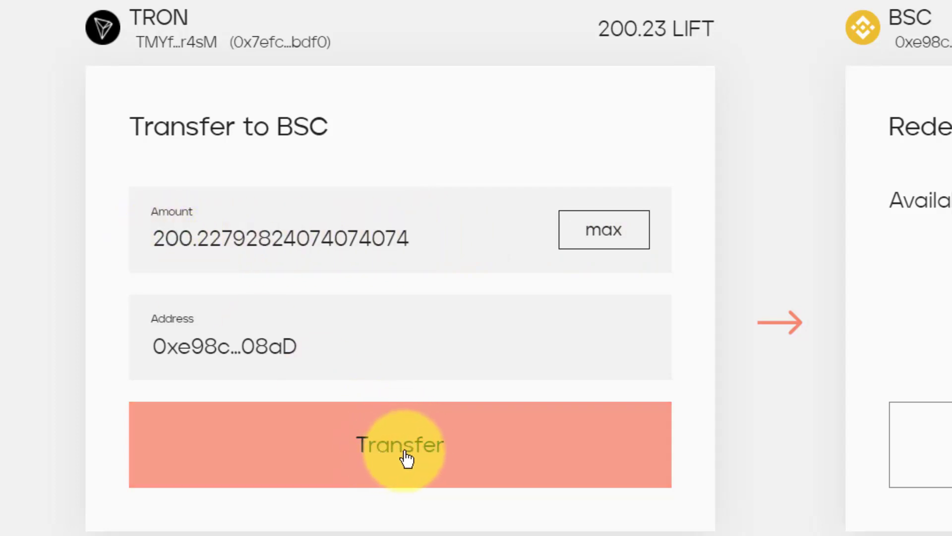
{"action": "left_click", "coordinate": [405, 452]}
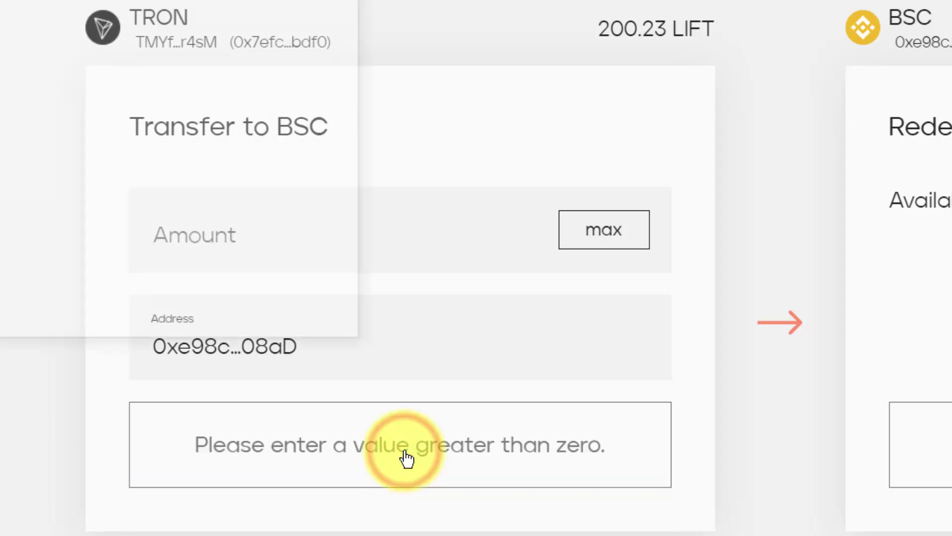
{"action": "left_click", "coordinate": [290, 331]}
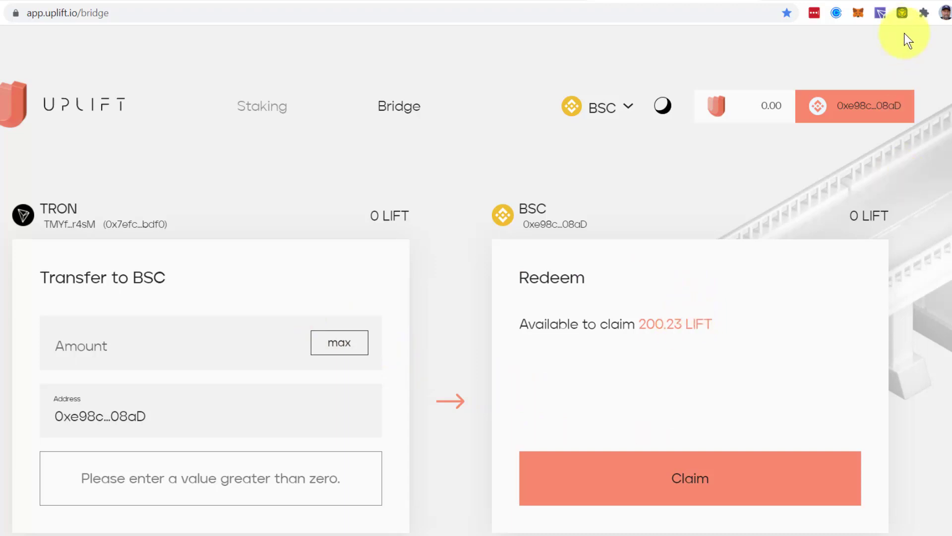
Step: Refresh TronLink to confirm 0 LIFT, then open MetaMask showing 0 LIFT and 0.0894 BNB
{"action": "left_click", "coordinate": [878, 11]}
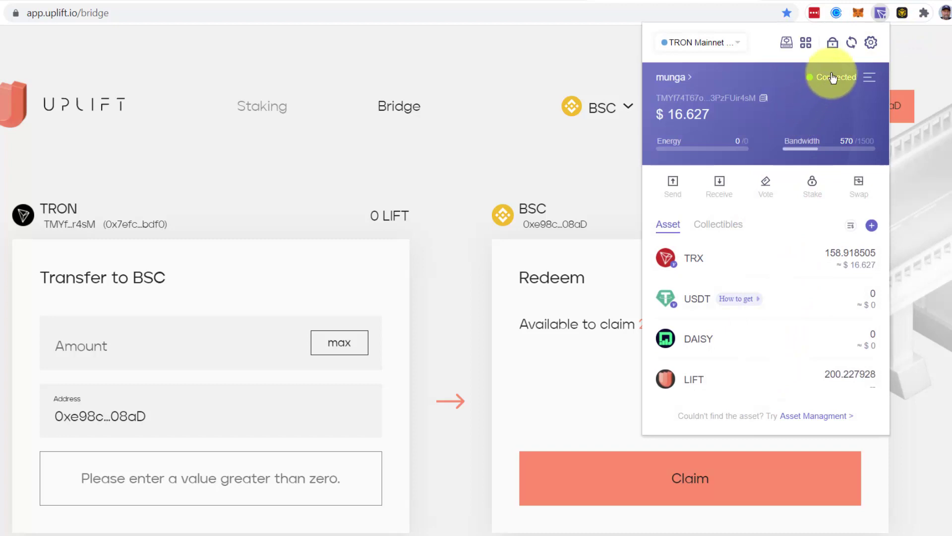
{"action": "left_click", "coordinate": [851, 45]}
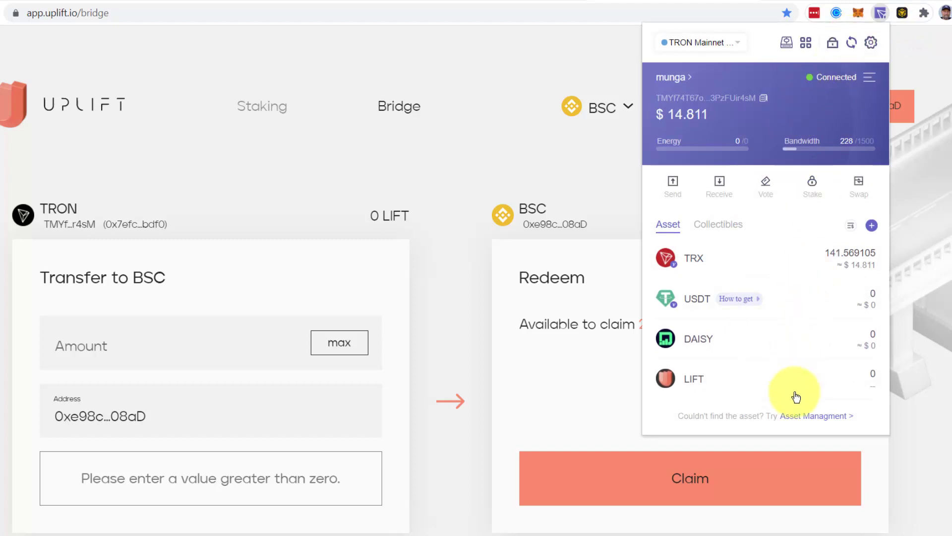
{"action": "left_click", "coordinate": [859, 12]}
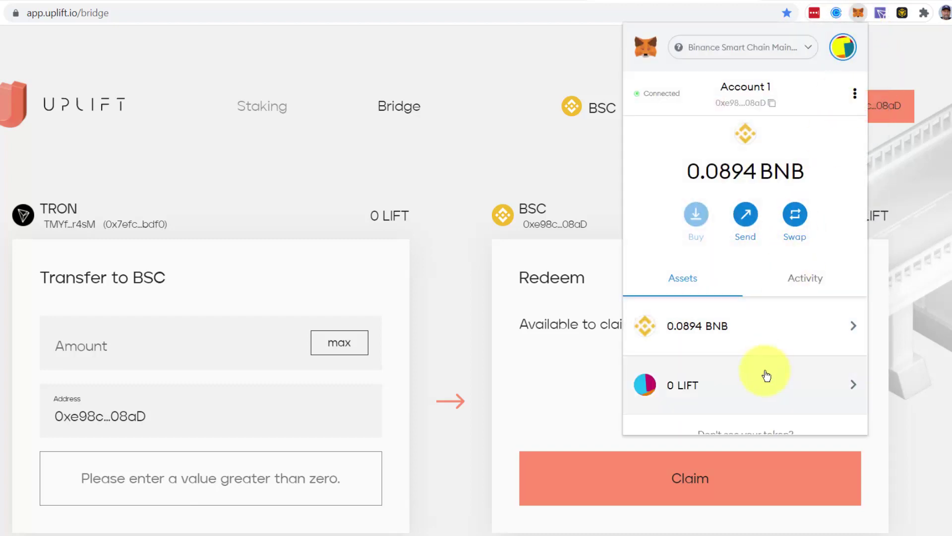
Step: Claim the 200.23 LIFT on BSC, confirm the gas fee in MetaMask, and review its Activity
{"action": "left_click", "coordinate": [692, 480]}
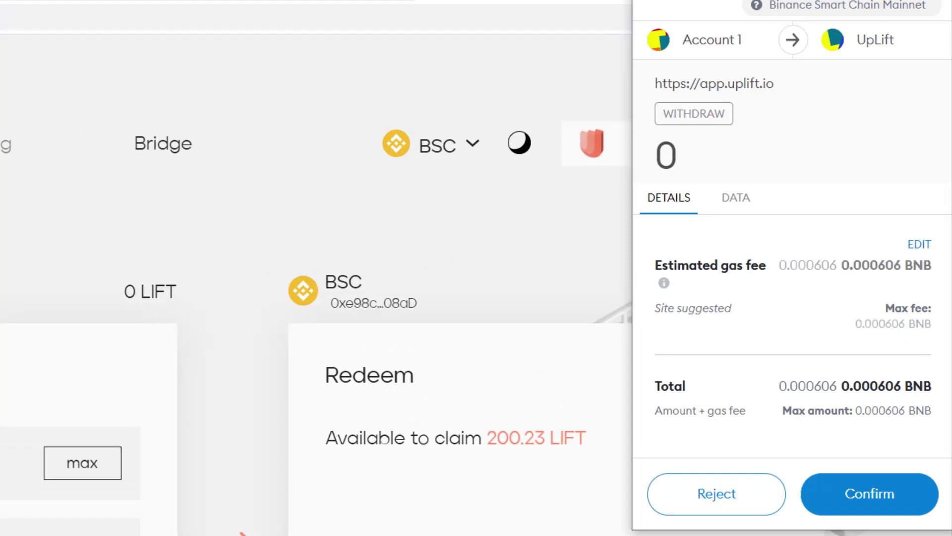
{"action": "left_click", "coordinate": [878, 501]}
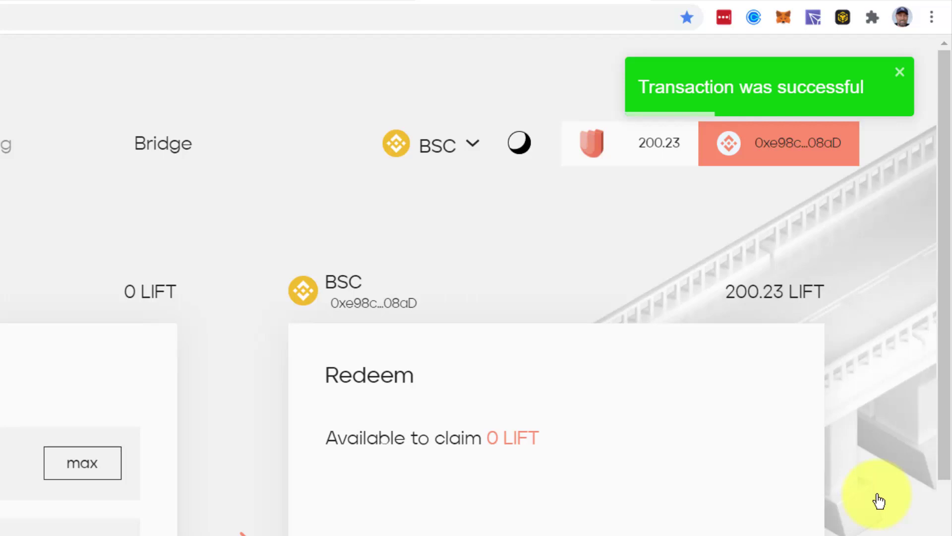
{"action": "left_click", "coordinate": [782, 16]}
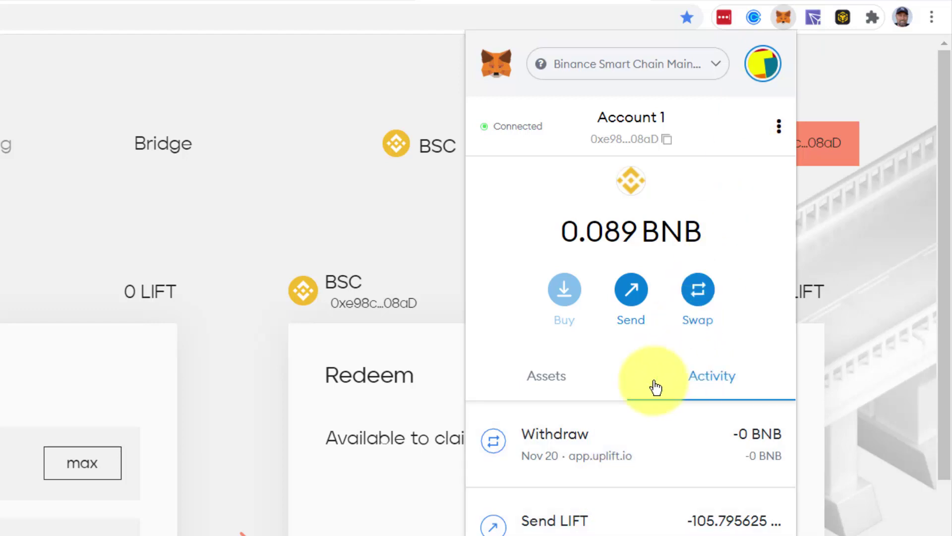
Step: Show MetaMask's Assets list with 200.227 LIFT beside 0.089 BNB on Binance Smart Chain
{"action": "left_click", "coordinate": [543, 386]}
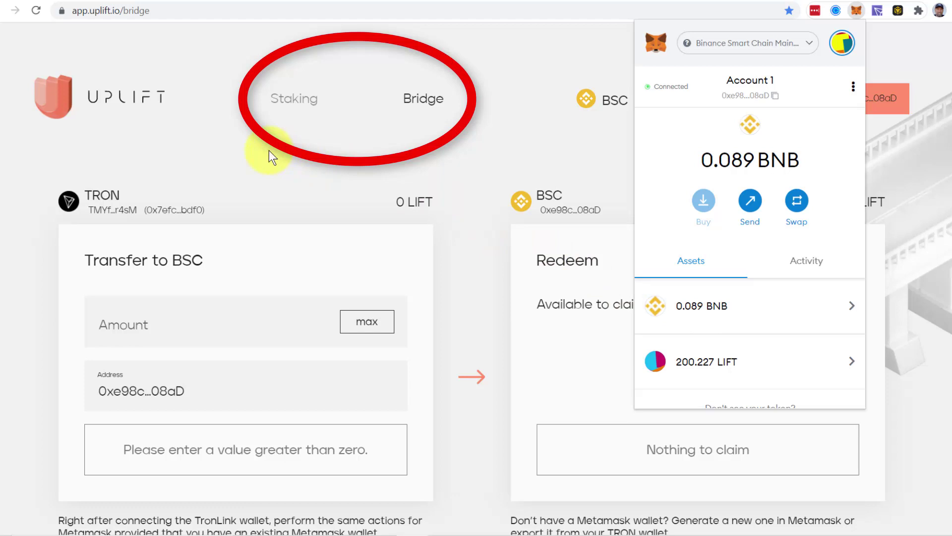
Step: On Uplift's staking page, set the stake amount to 100 LIFT
{"action": "left_click", "coordinate": [293, 103]}
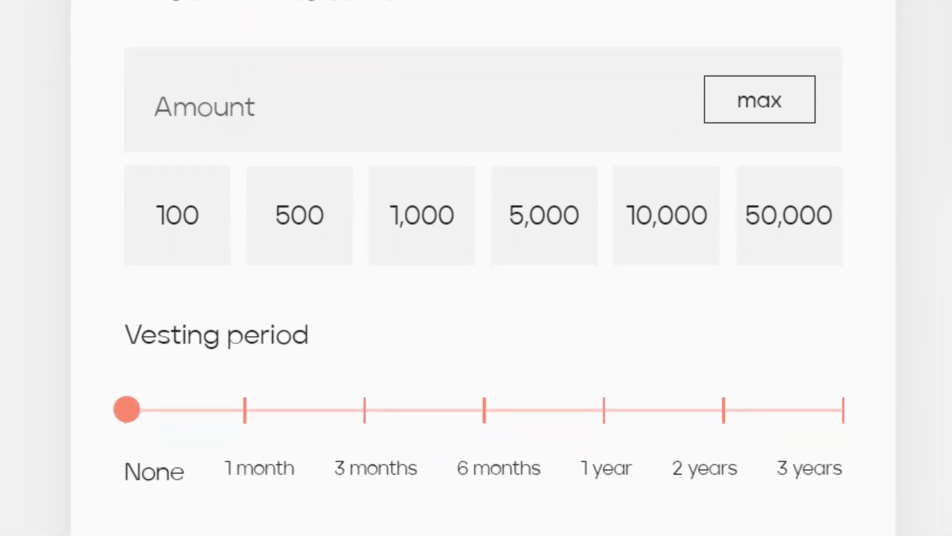
{"action": "left_click", "coordinate": [762, 110]}
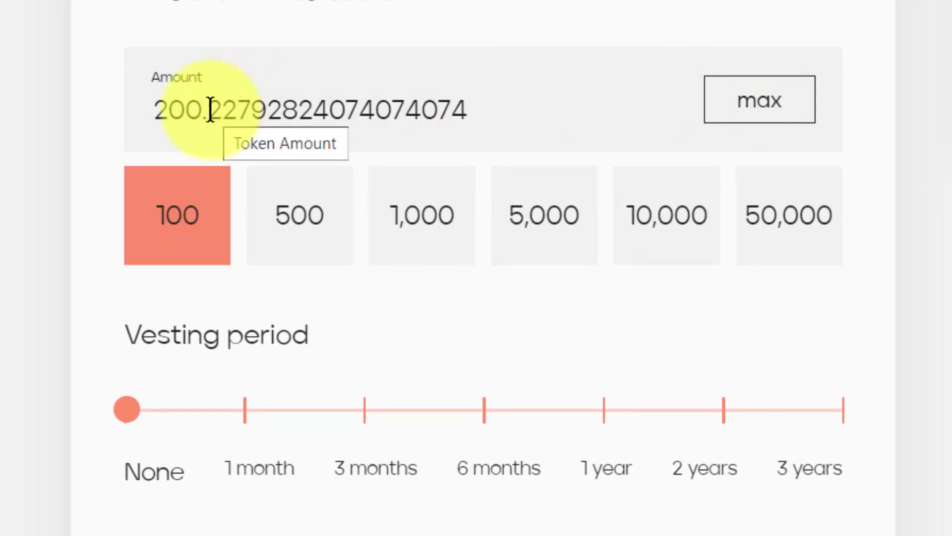
{"action": "left_click_drag", "start_coordinate": [206, 106], "coordinate": [910, 102]}
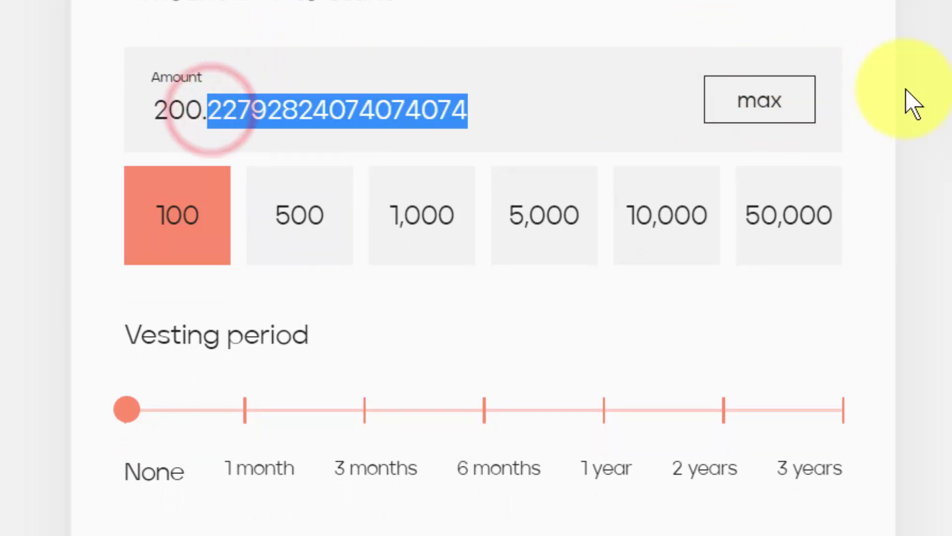
{"action": "key", "text": "BackSpace"}
{"action": "key", "text": "BackSpace"}
{"action": "key", "text": "BackSpace"}
{"action": "key", "text": "BackSpace"}
{"action": "key", "text": "BackSpace"}
{"action": "type", "text": "100"}
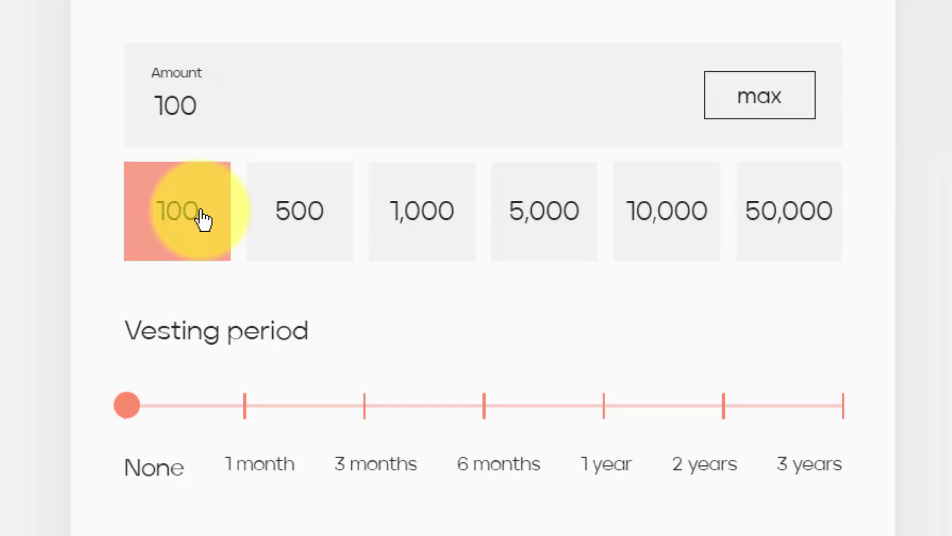
Step: Choose a 1 month vesting period on the Vesting slider
{"action": "scroll", "coordinate": [202, 217], "scroll_direction": "down", "scroll_amount": 3}
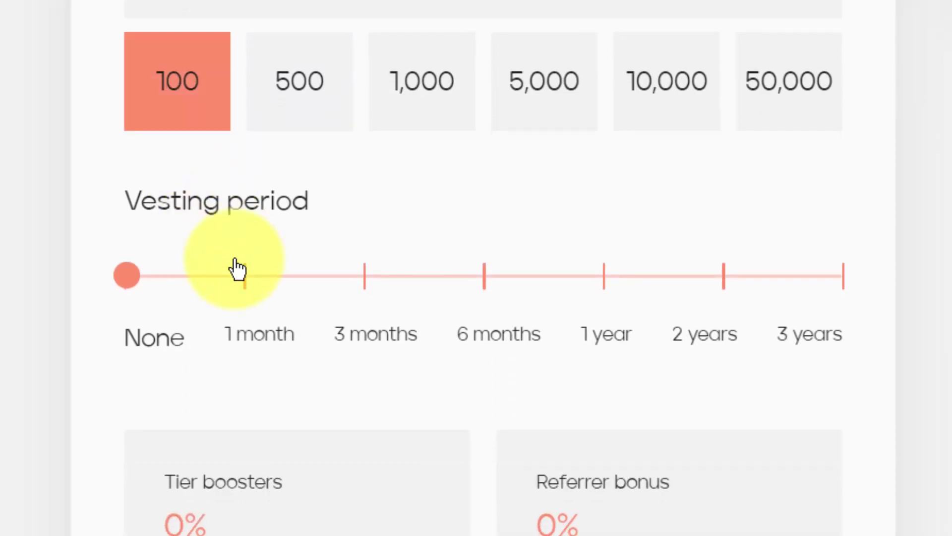
{"action": "left_click", "coordinate": [245, 278]}
{"action": "scroll", "coordinate": [248, 287], "scroll_direction": "down", "scroll_amount": 10}
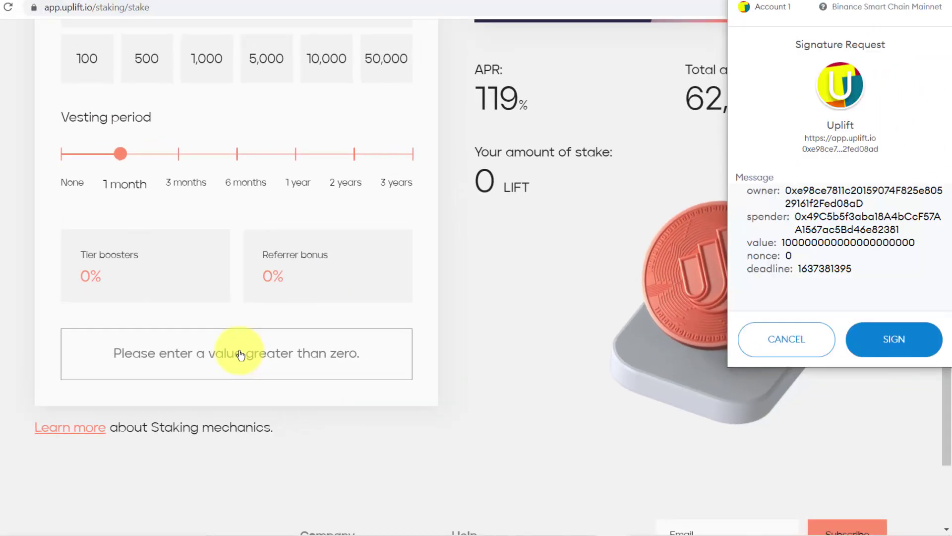
Step: Sign the LIFT spending permission, save the contract as 'LIFT Staking', and confirm the stake
{"action": "left_click", "coordinate": [894, 339]}
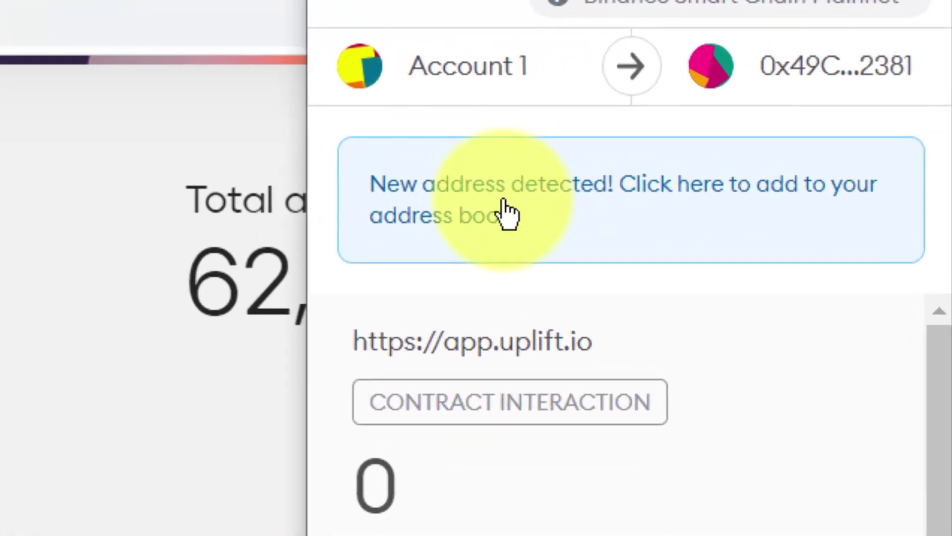
{"action": "left_click", "coordinate": [585, 215]}
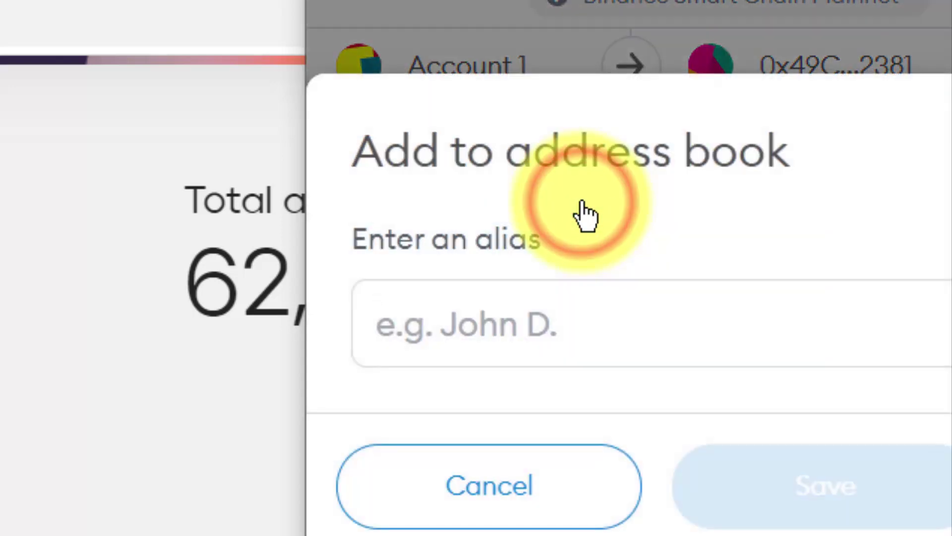
{"action": "type", "text": "LI"}
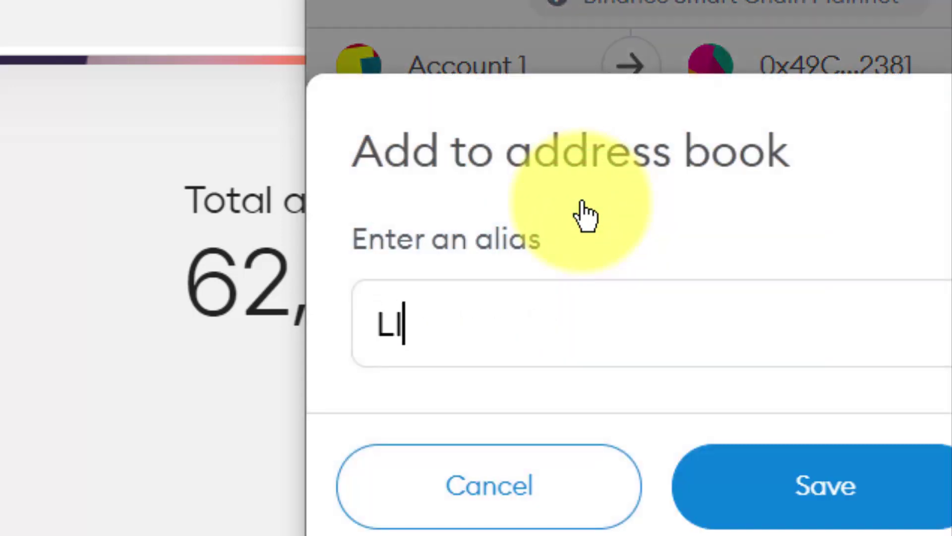
{"action": "type", "text": "FT Staking"}
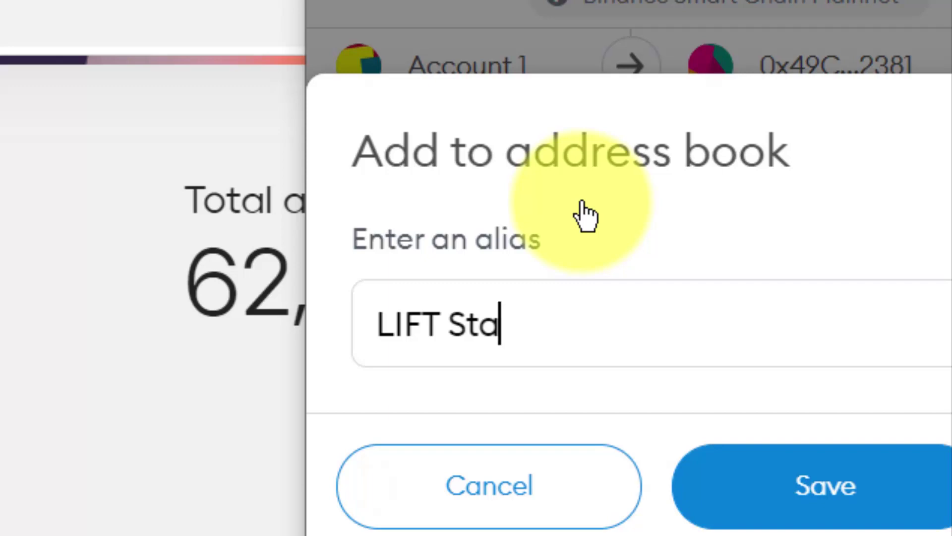
{"action": "left_click", "coordinate": [833, 493]}
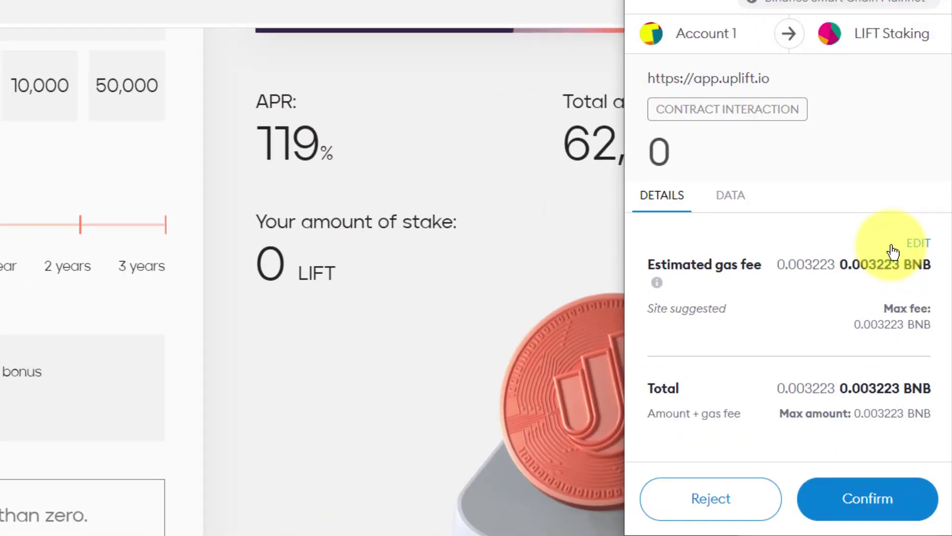
{"action": "left_click", "coordinate": [869, 500]}
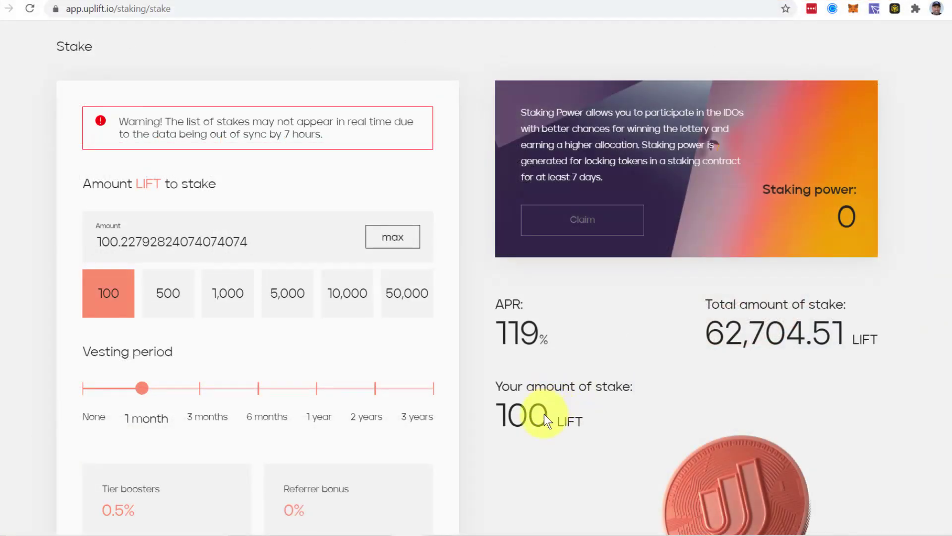
{"action": "left_click_drag", "start_coordinate": [584, 420], "coordinate": [506, 422]}
{"action": "scroll", "coordinate": [507, 421], "scroll_direction": "up", "scroll_amount": 2}
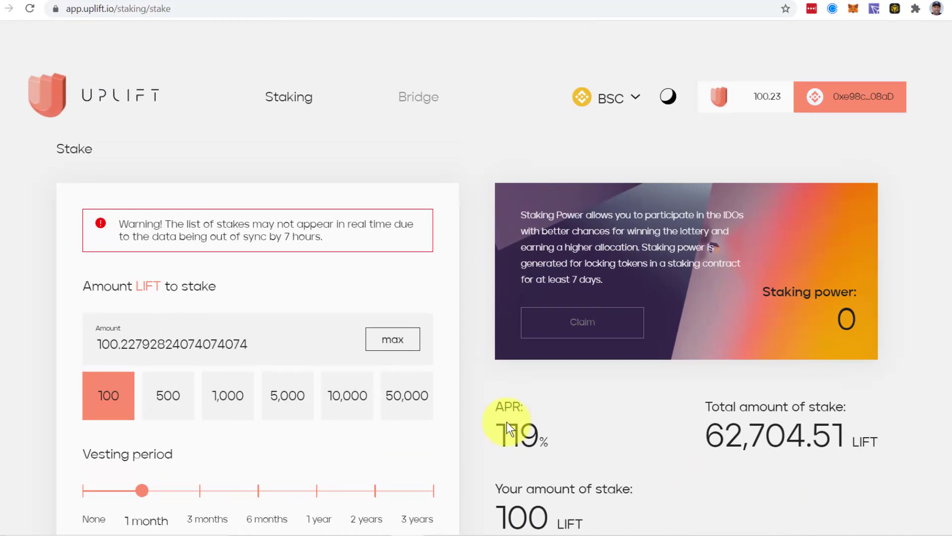
{"action": "left_click_drag", "start_coordinate": [172, 8], "coordinate": [38, 17]}
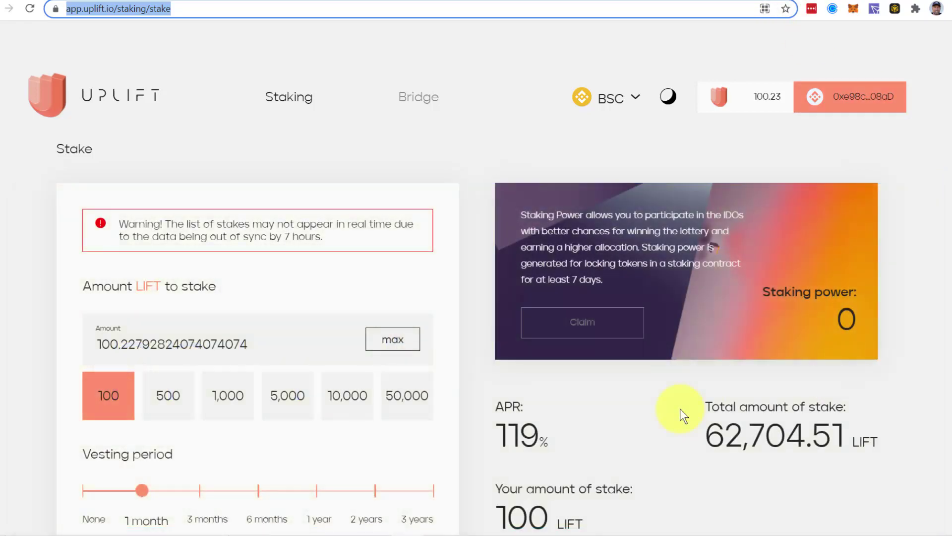
{"action": "scroll", "coordinate": [680, 409], "scroll_direction": "down", "scroll_amount": 1}
{"action": "scroll", "coordinate": [680, 409], "scroll_direction": "down", "scroll_amount": 1}
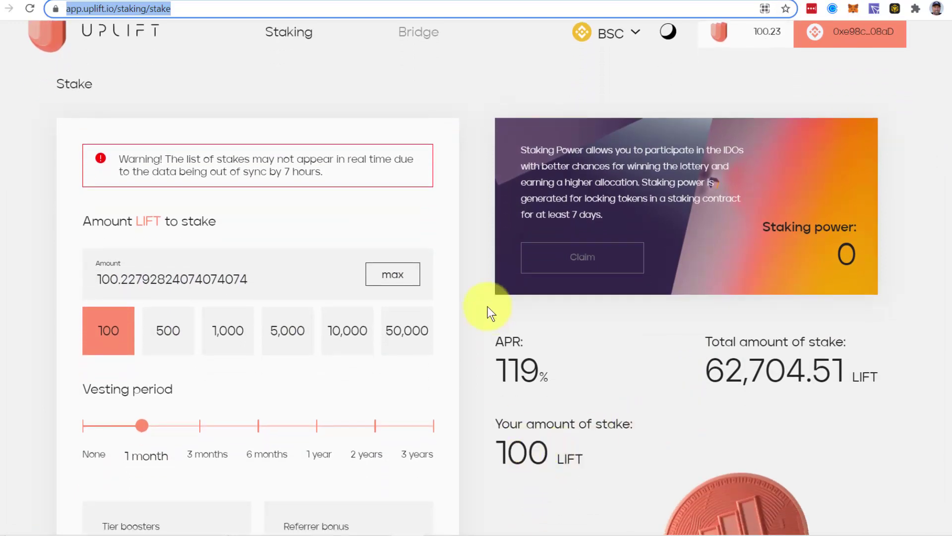